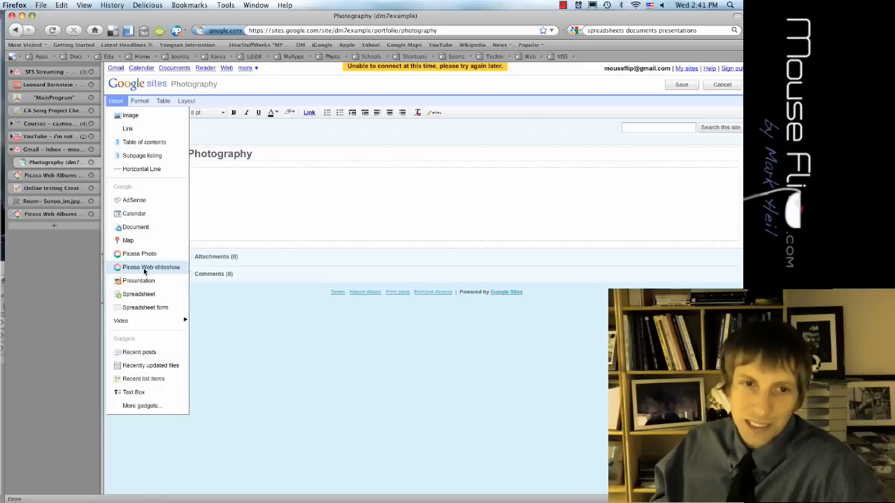
# - Reload the Photography page and reopen it for editing
pyautogui.click(145, 271)
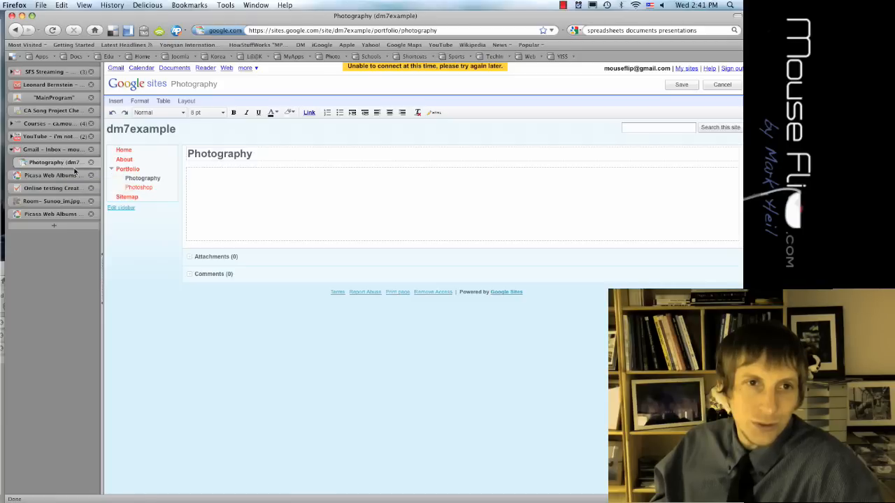
pyautogui.click(292, 30)
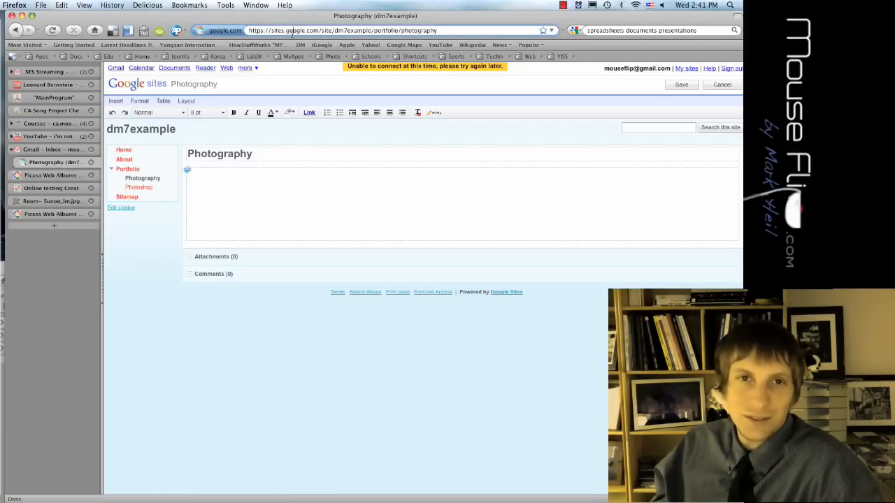
pyautogui.press('Return')
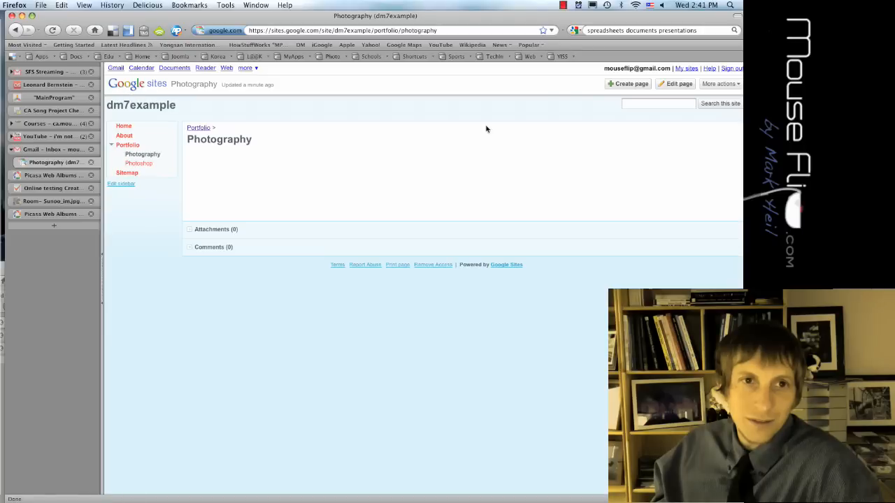
pyautogui.click(667, 85)
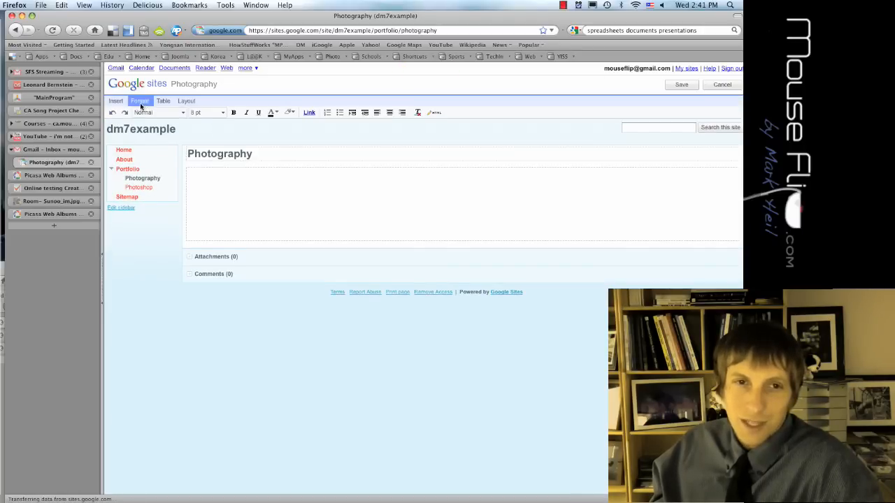
# - Start inserting a Picasa Web slideshow and paste in the URL of the "Edited and Original Final Photo" album
pyautogui.click(115, 101)
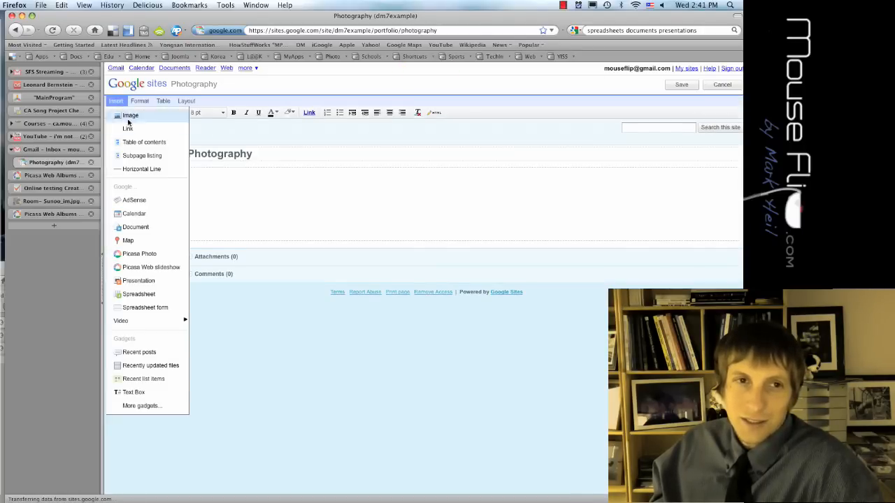
pyautogui.click(150, 267)
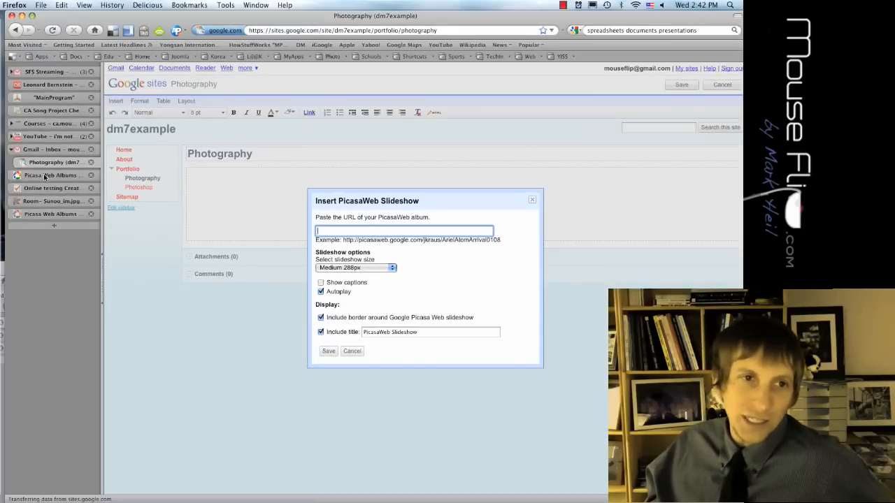
pyautogui.click(44, 176)
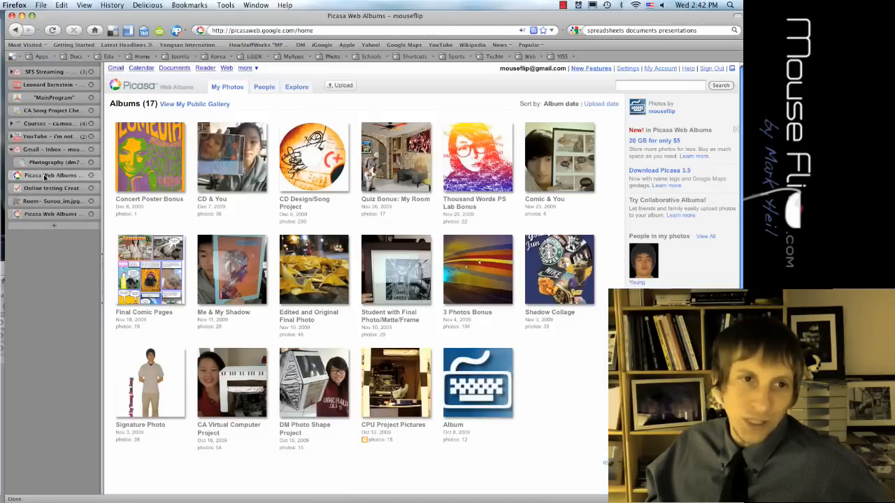
pyautogui.click(311, 283)
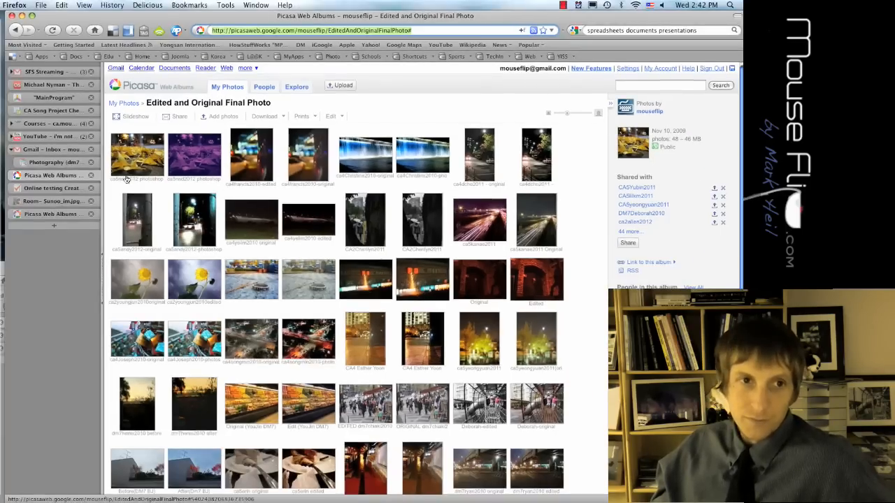
pyautogui.click(63, 163)
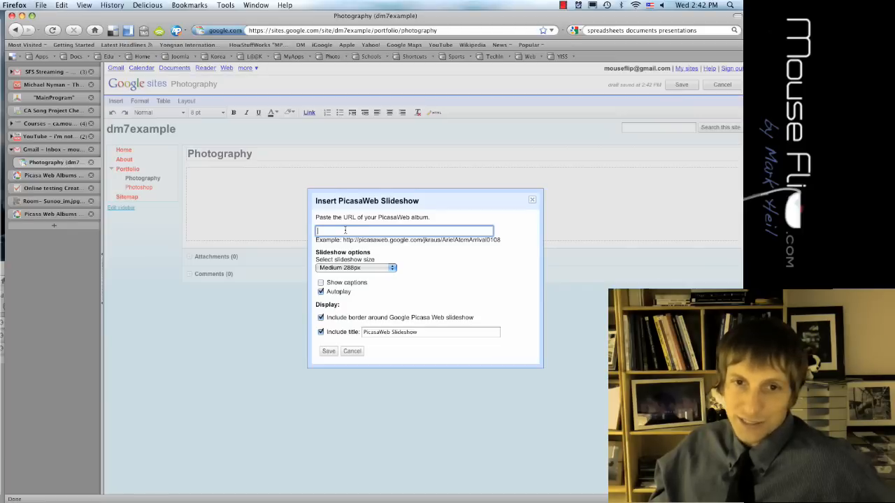
pyautogui.write('http://picasaweb.google.com/mouseflip/EditedAndOriginalFinalPhoto#')
# - Insert the slideshow at Extra large 600px size with the title "Around Seoul", and save the Photography page
pyautogui.click(346, 269)
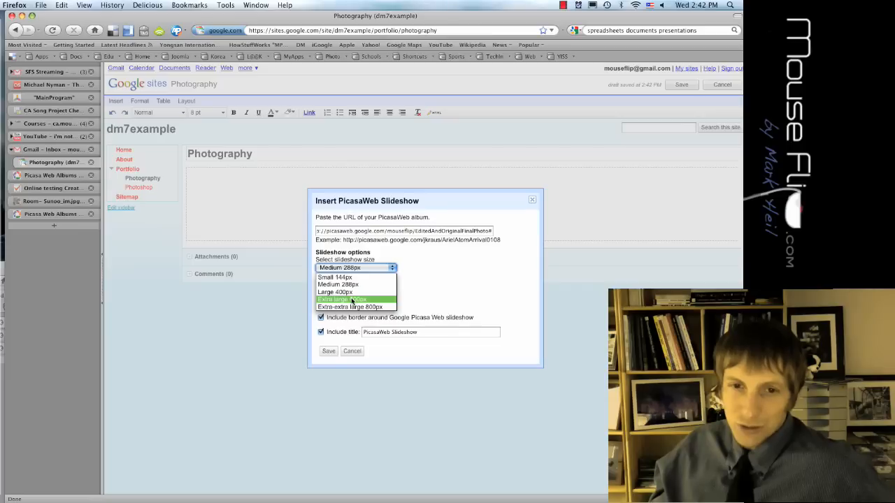
pyautogui.click(353, 300)
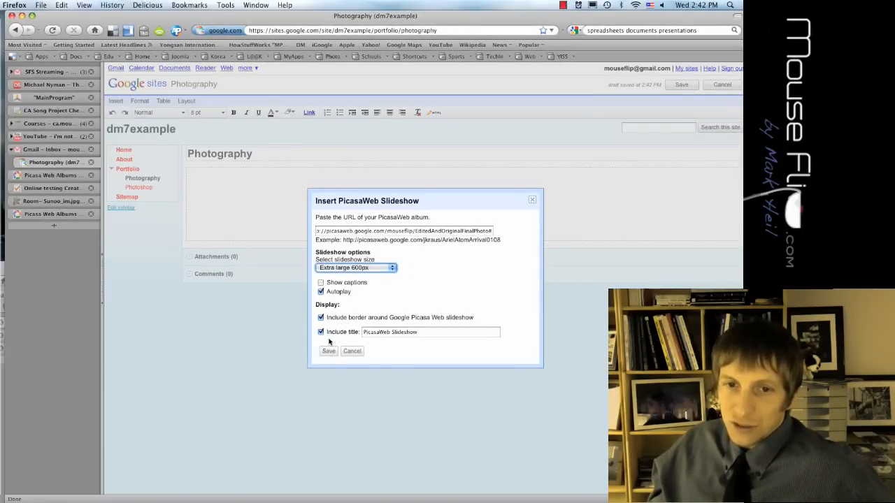
pyautogui.tripleClick(425, 333)
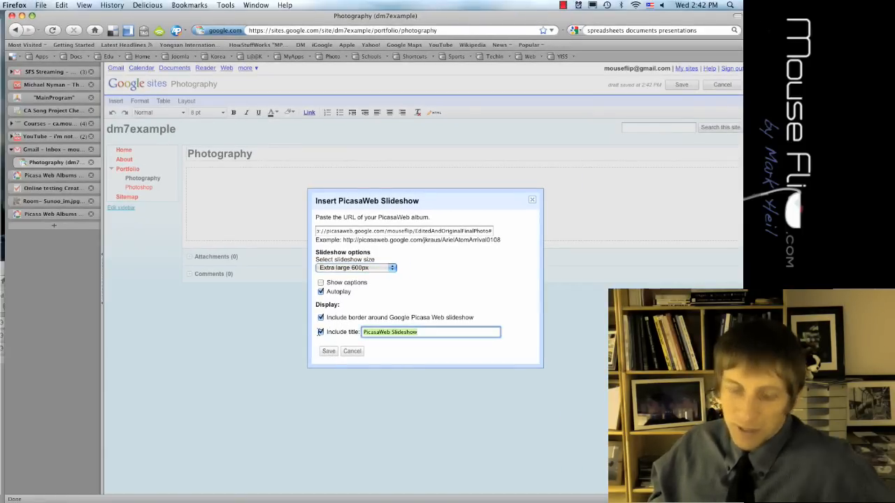
pyautogui.write('Around Seoul')
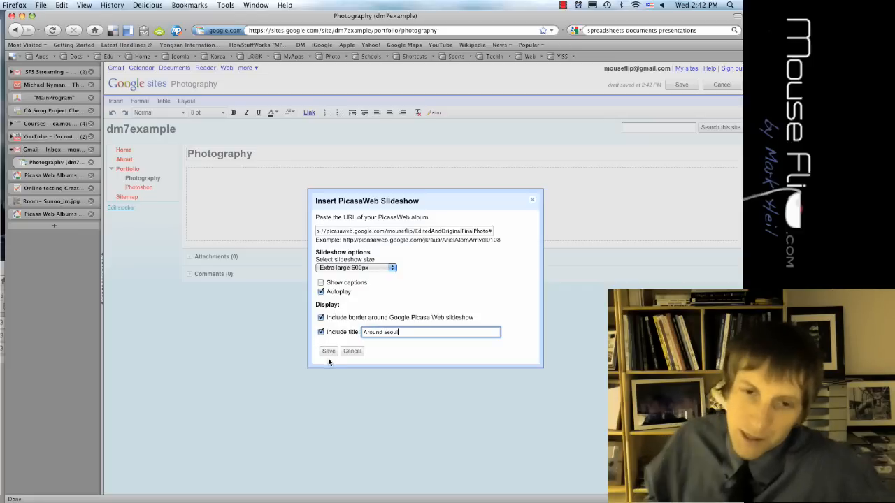
pyautogui.click(327, 351)
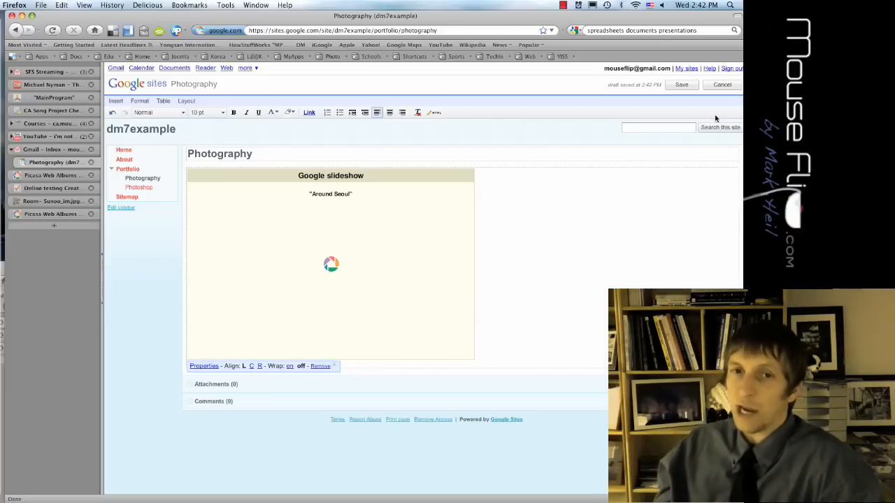
pyautogui.click(680, 85)
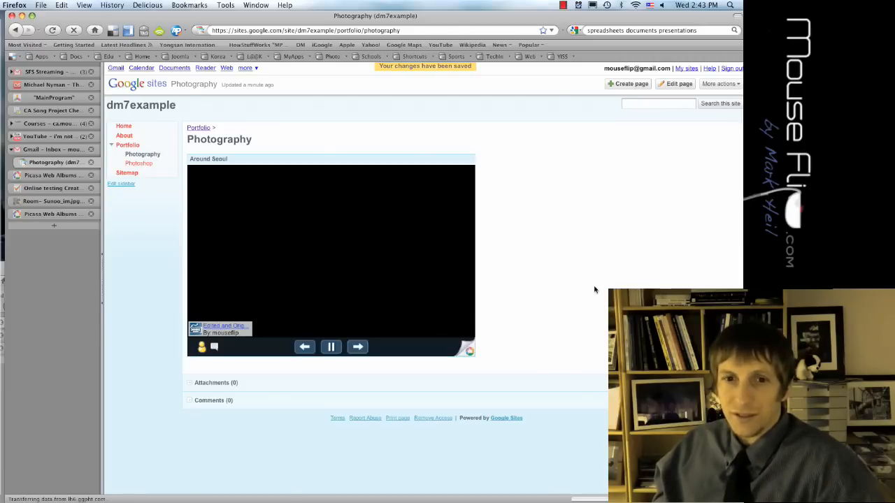
# - Advance the embedded slideshow by one photo and compare it with its source Picasa album
pyautogui.click(357, 348)
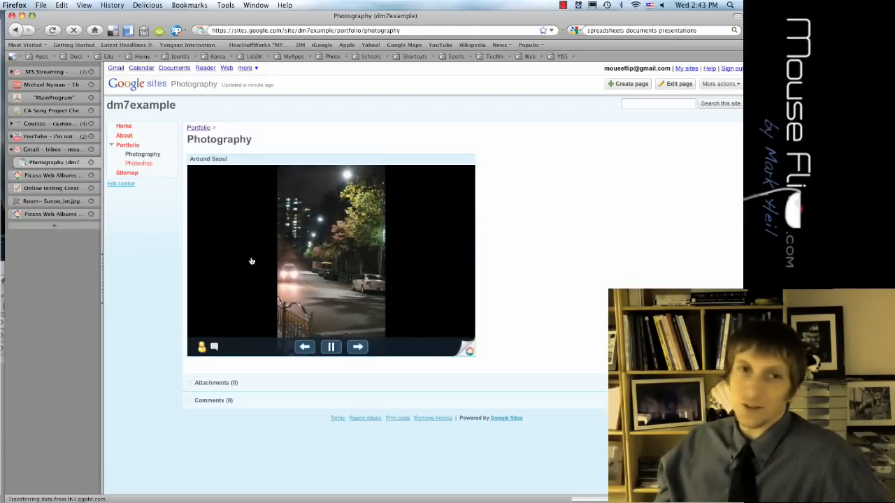
pyautogui.click(50, 174)
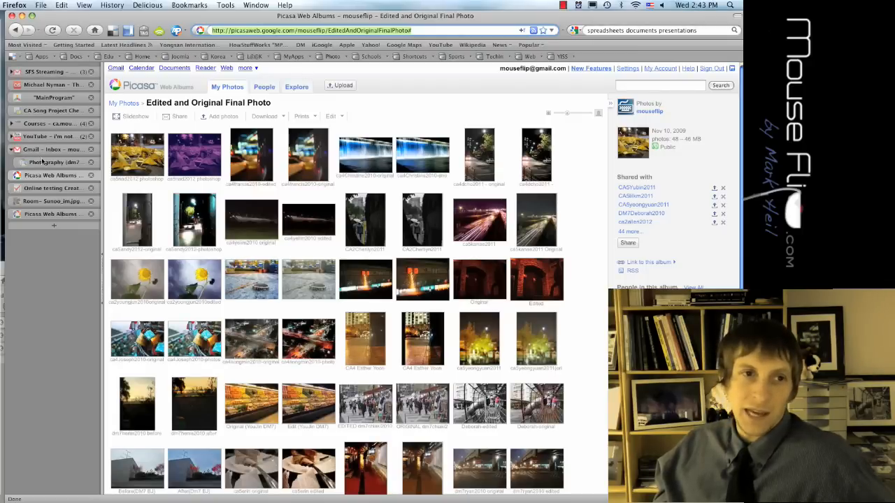
pyautogui.click(42, 162)
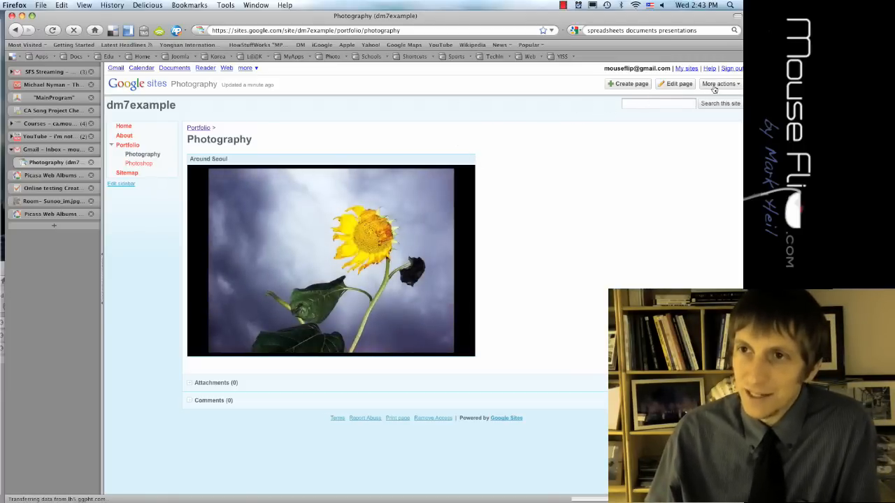
# - View the revision history of the Photography page and return to the page
pyautogui.click(718, 84)
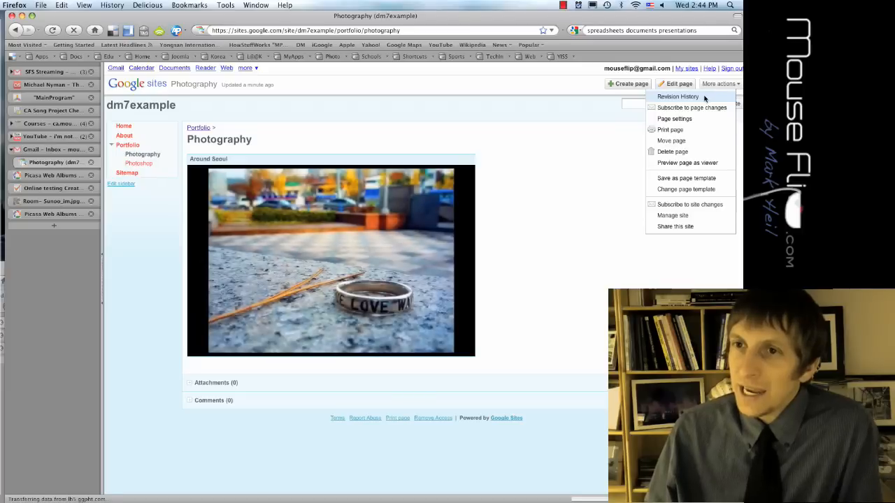
pyautogui.click(703, 97)
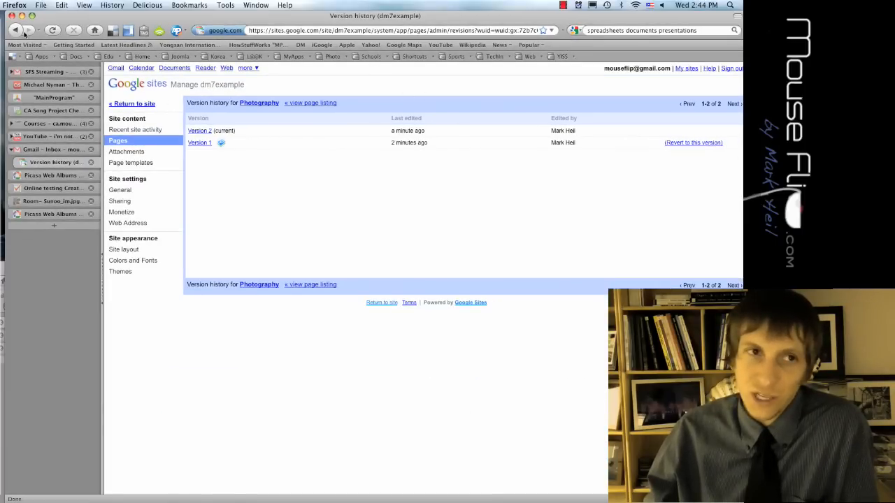
pyautogui.click(17, 31)
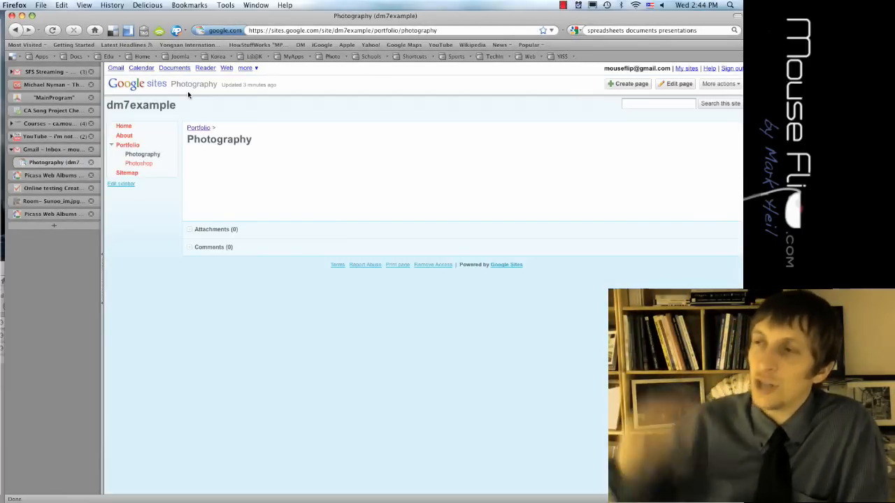
# - Open the site layout settings in the site's management area
pyautogui.click(720, 84)
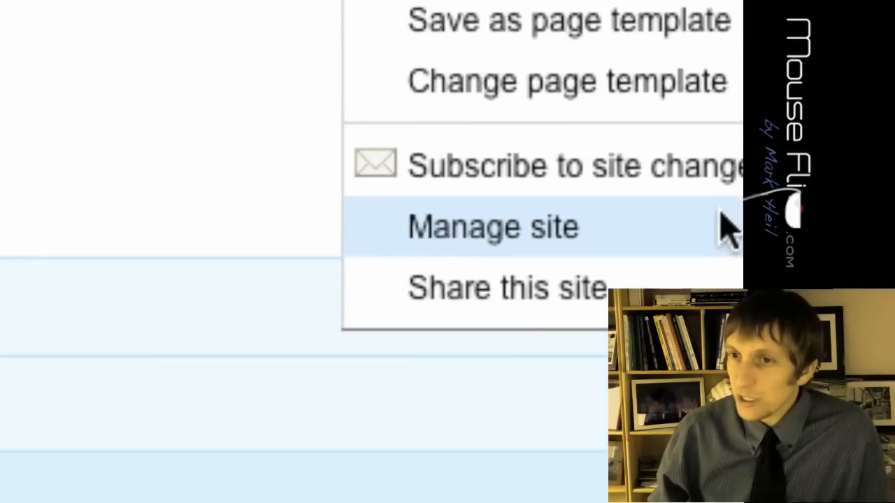
pyautogui.click(727, 228)
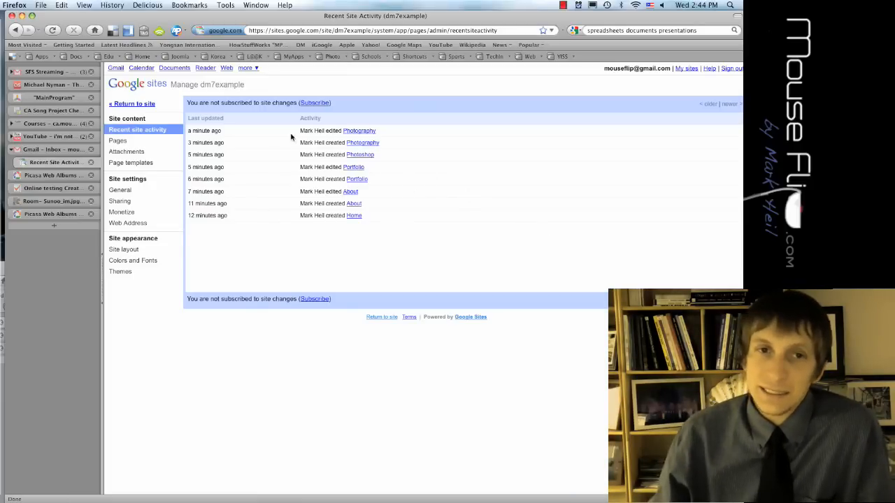
pyautogui.click(140, 253)
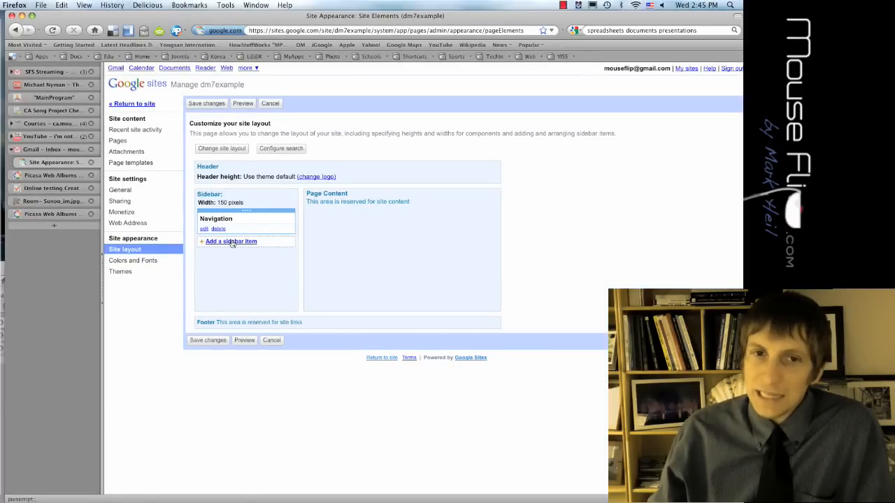
# - Add a Text element to the site's sidebar below the Navigation item
pyautogui.click(231, 242)
pyautogui.scroll(-3, 380, 265)
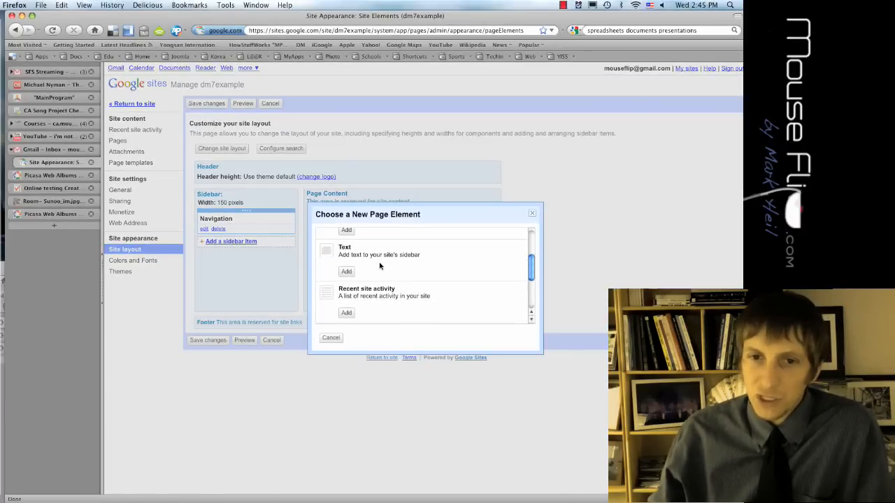
pyautogui.scroll(-2, 358, 266)
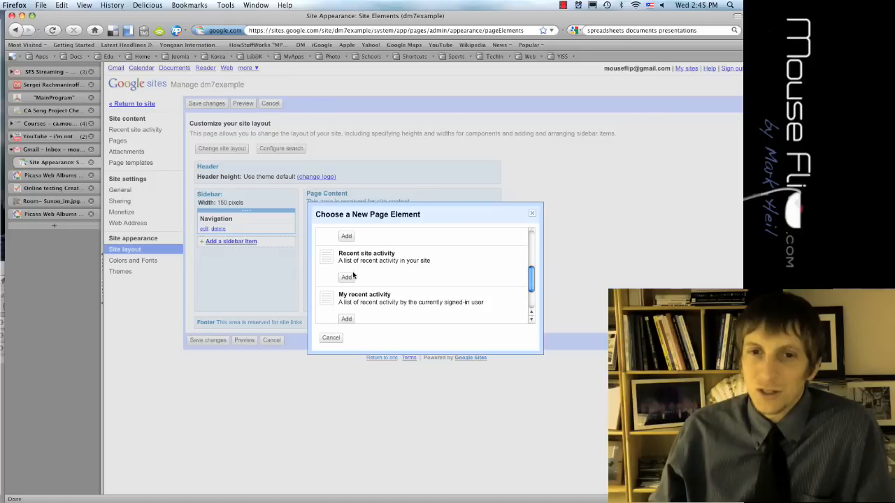
pyautogui.scroll(2, 353, 277)
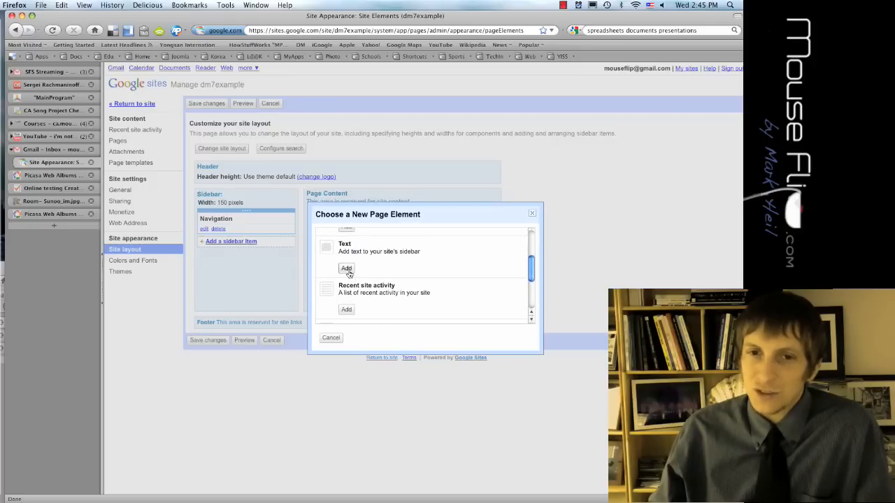
pyautogui.click(346, 269)
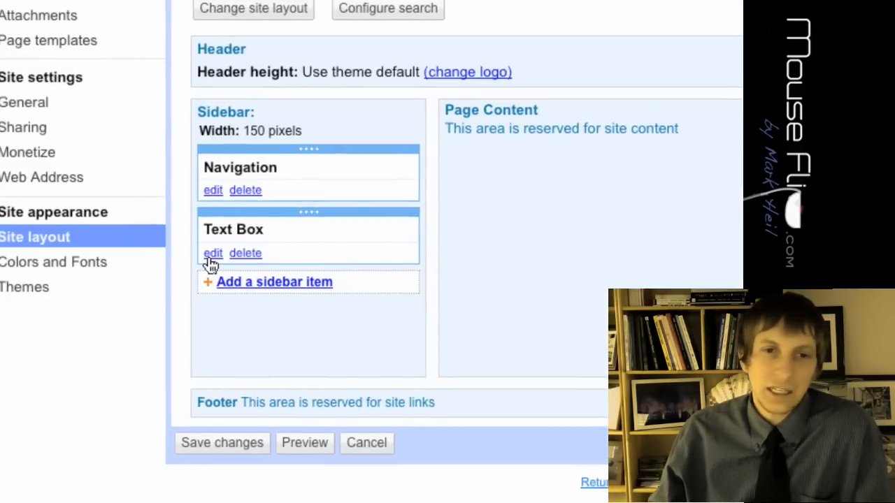
# - Configure the sidebar text box with the title "Portfolio" and the content "Work completed in Digital Media"
pyautogui.click(158, 294)
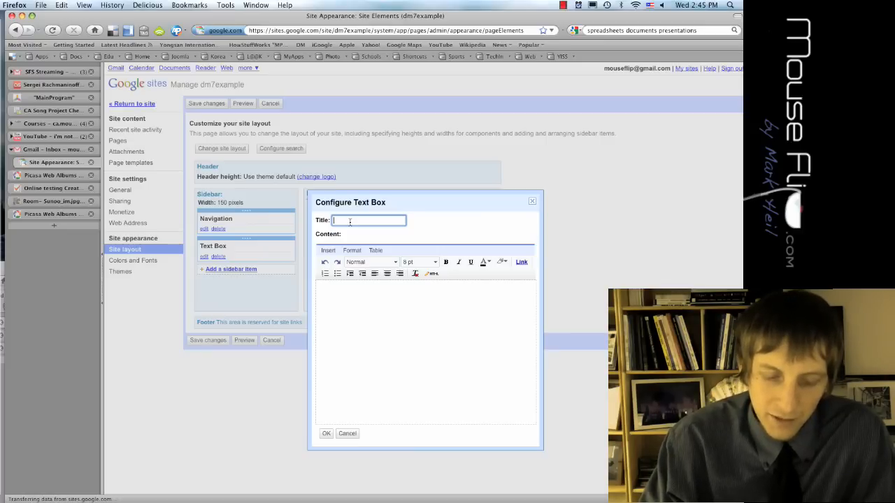
pyautogui.write('po')
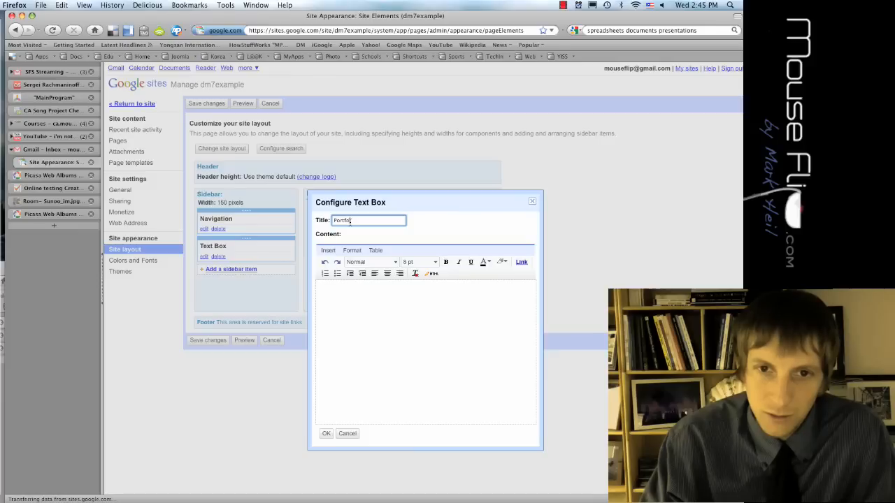
pyautogui.click(365, 313)
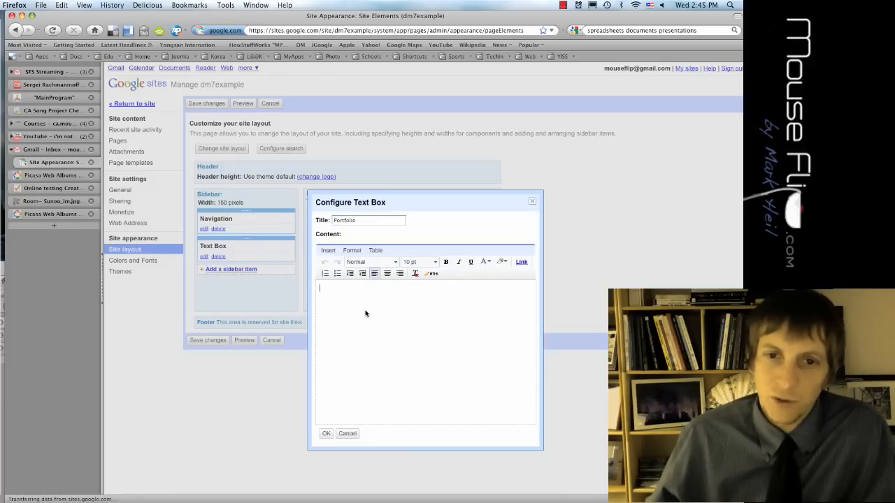
pyautogui.write('Por')
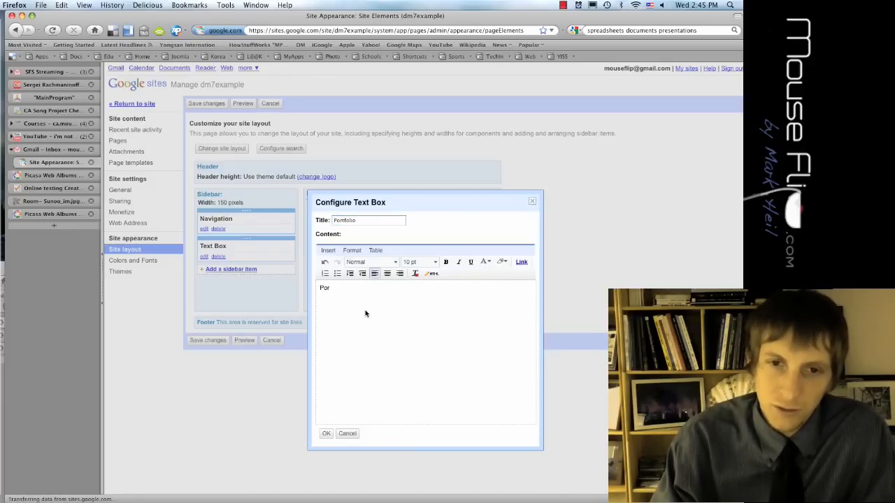
pyautogui.write('W')
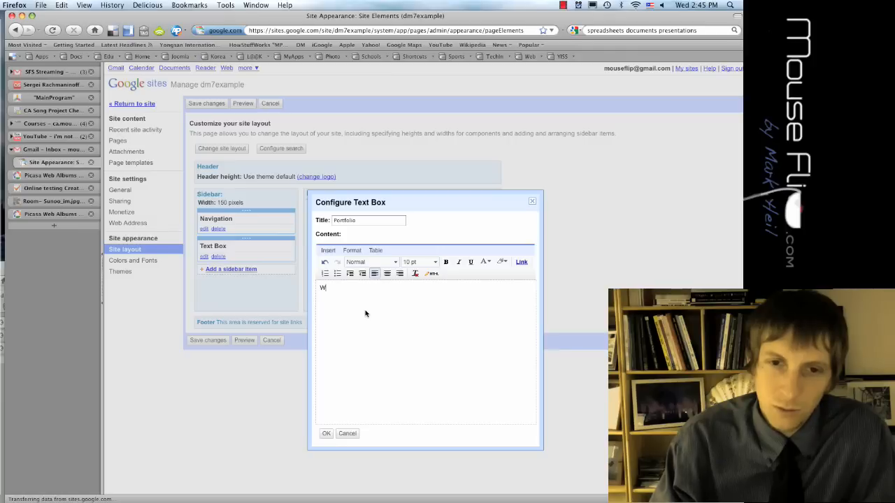
pyautogui.write('ork completed in')
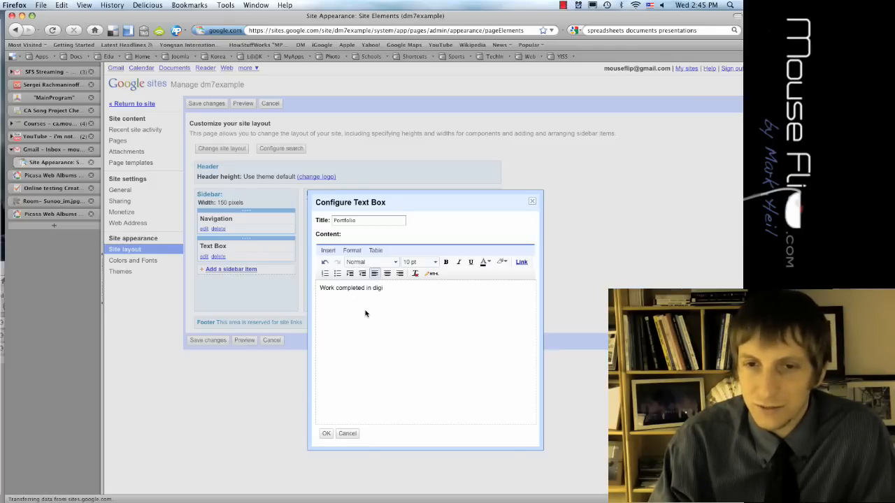
pyautogui.write('digital')
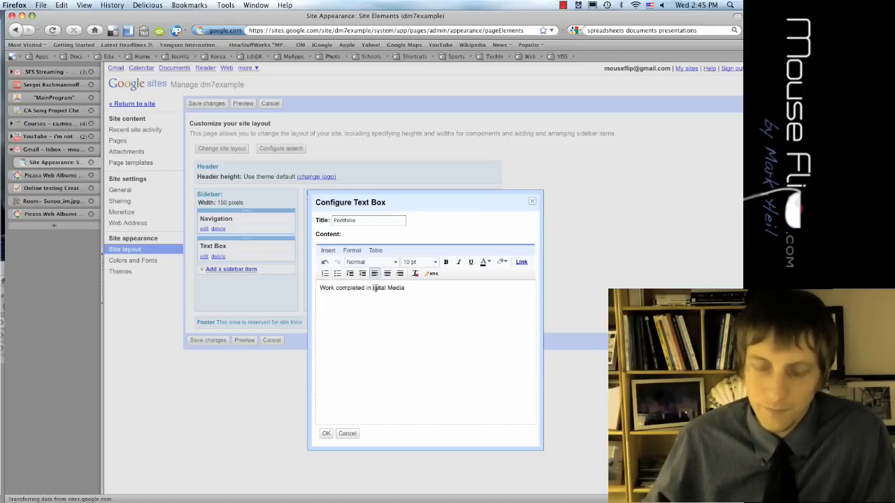
# - Make the sentence in the text box content bold and color it dark blue
pyautogui.moveTo(427, 288); pyautogui.dragTo(289, 274)
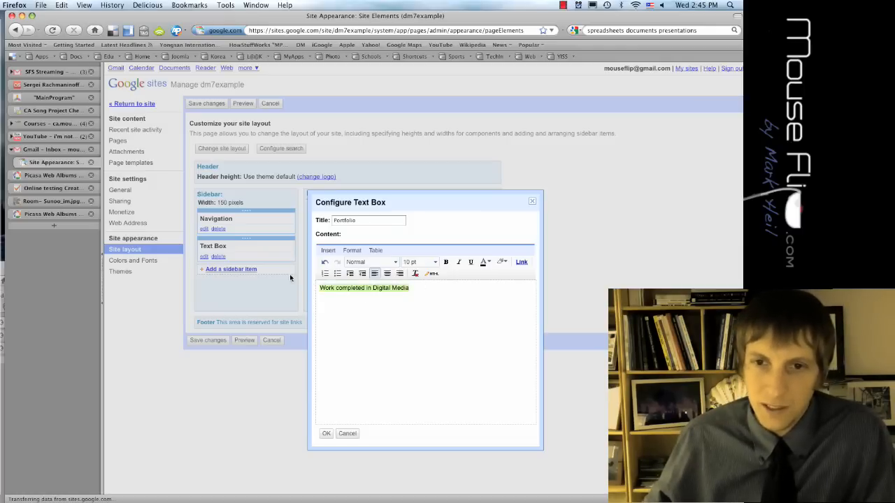
pyautogui.click(446, 262)
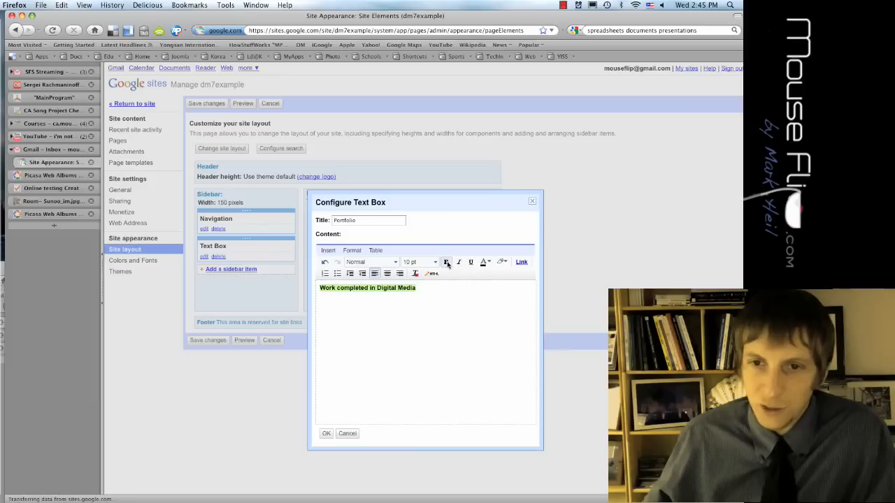
pyautogui.click(490, 263)
pyautogui.click(524, 326)
pyautogui.click(419, 334)
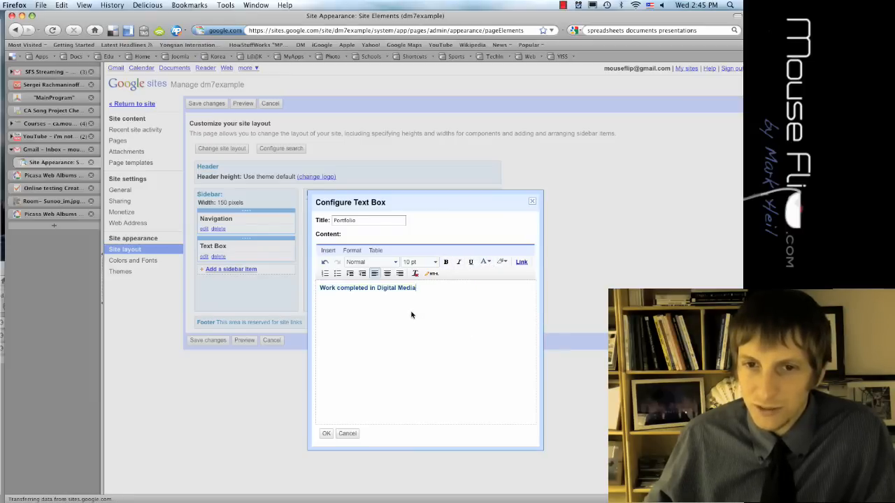
# - Accept the text box settings, save the site layout and return to the site's home page
pyautogui.click(326, 433)
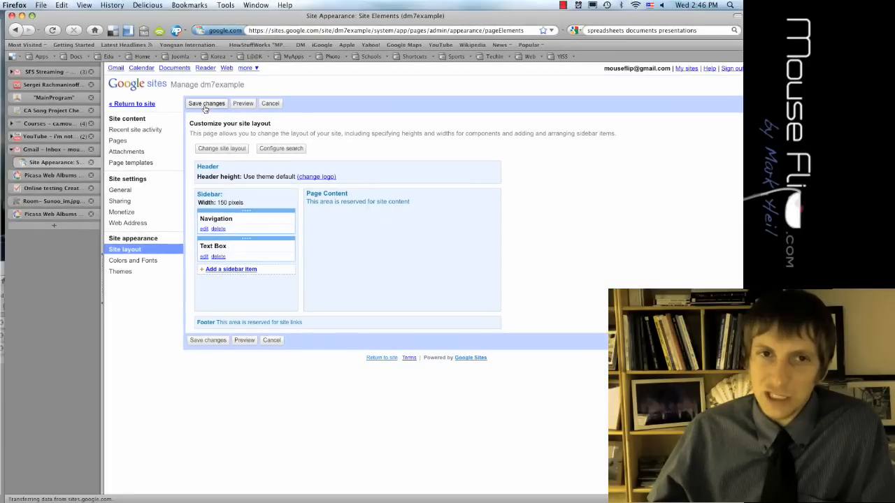
pyautogui.click(205, 105)
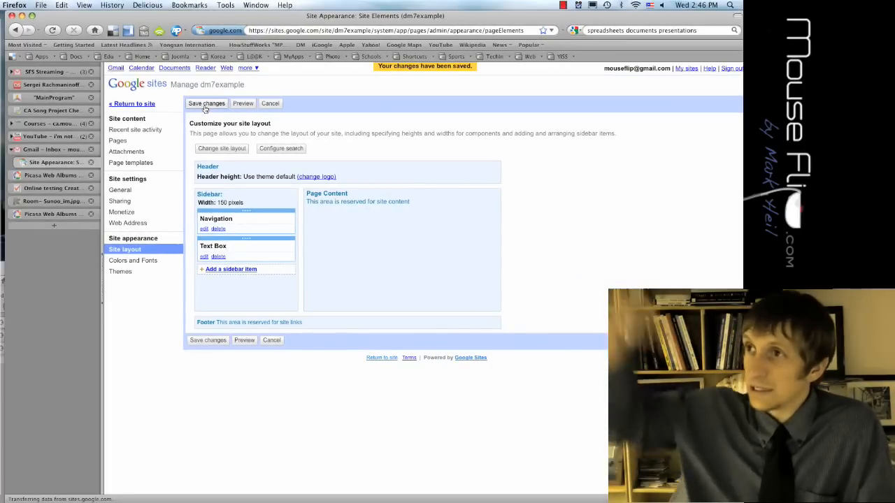
pyautogui.click(149, 104)
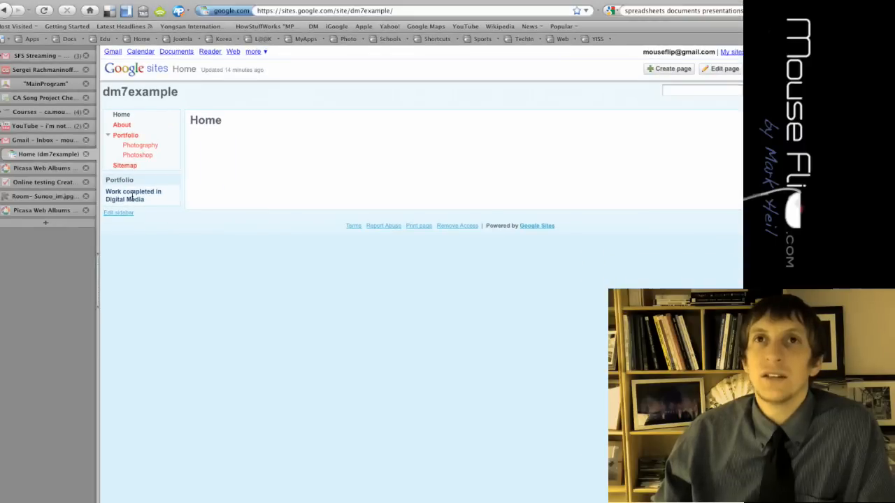
# - Reopen the site layout settings and set the sidebar width to 200 pixels
pyautogui.click(14, 30)
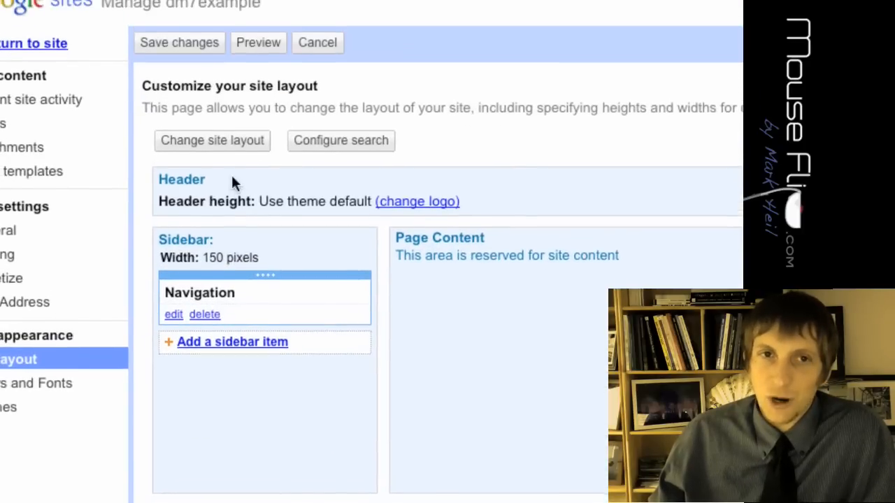
pyautogui.click(232, 142)
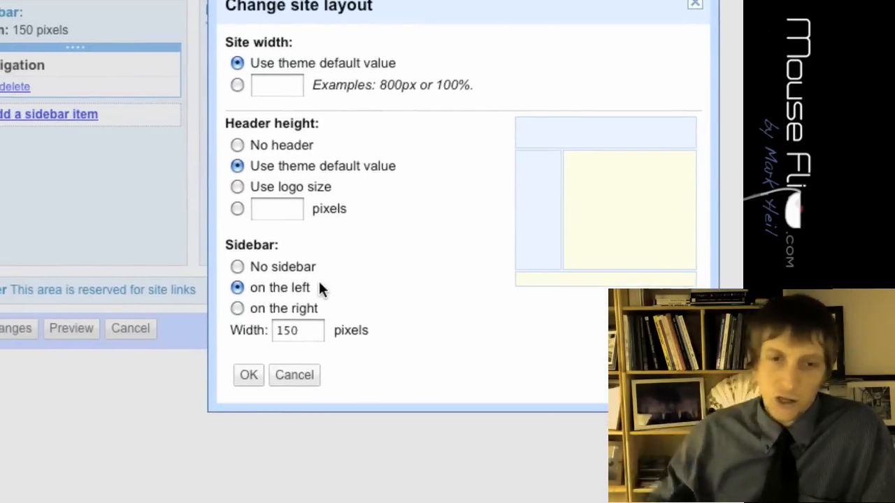
pyautogui.moveTo(304, 331); pyautogui.dragTo(274, 333)
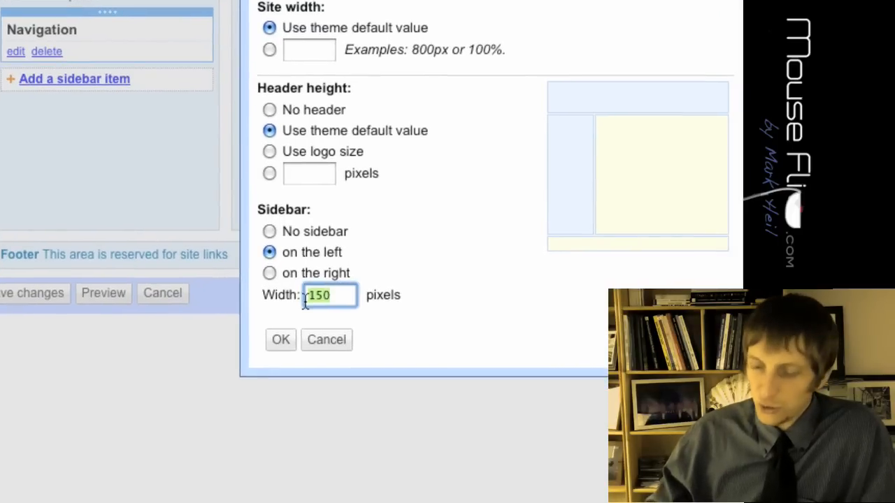
pyautogui.write('200')
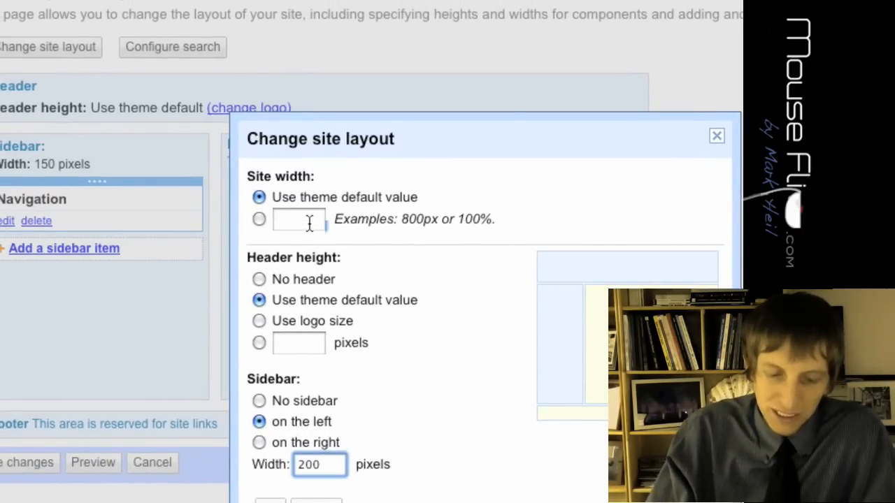
# - Enter 50% as the site width, save the layout changes and return to the site
pyautogui.click(309, 222)
pyautogui.write('50%')
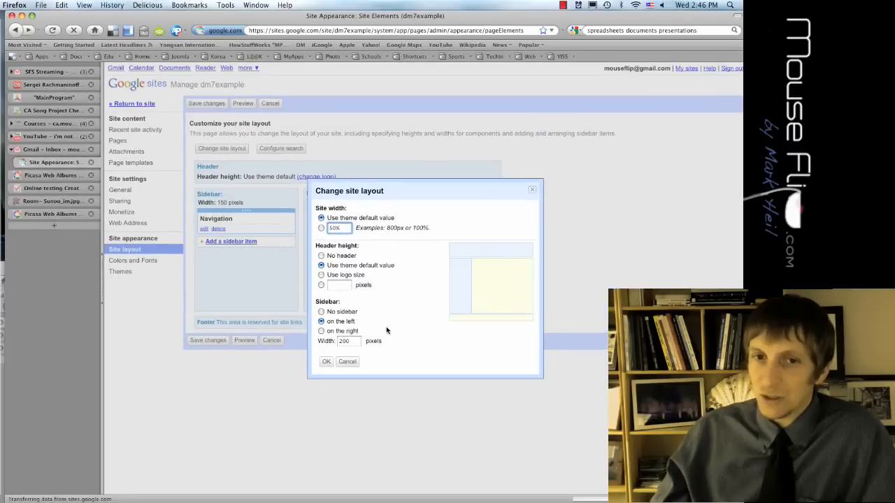
pyautogui.click(324, 362)
pyautogui.click(207, 103)
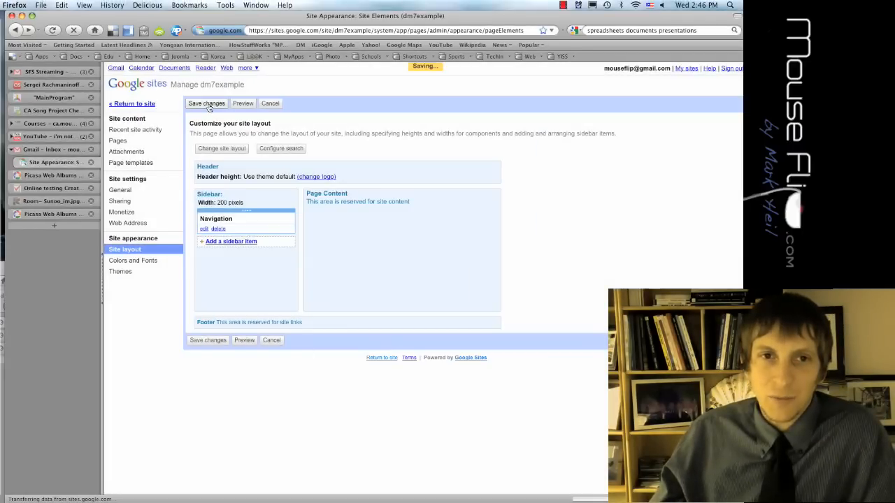
pyautogui.click(151, 106)
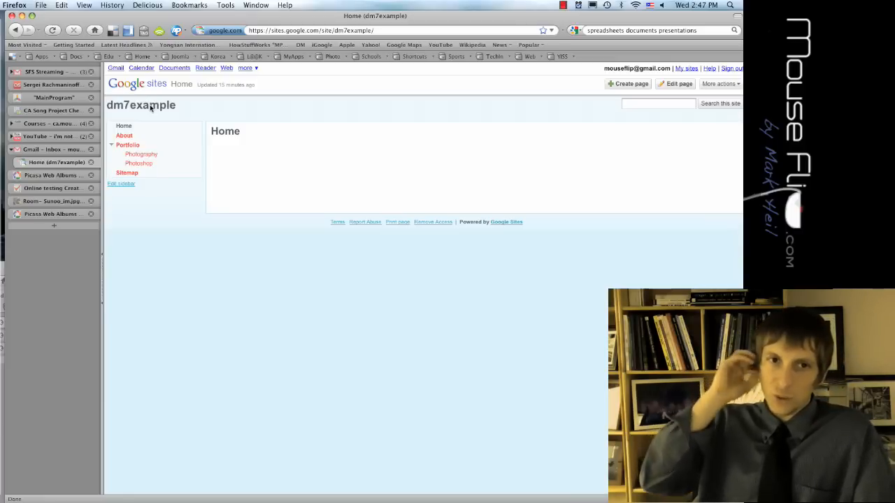
# - Go back to the layout settings, select a custom site width of 50%, and save it before viewing the site
pyautogui.moveTo(245, 17)
pyautogui.mouseDown()
pyautogui.moveTo(141, 16)
pyautogui.moveTo(237, 14)
pyautogui.mouseUp()
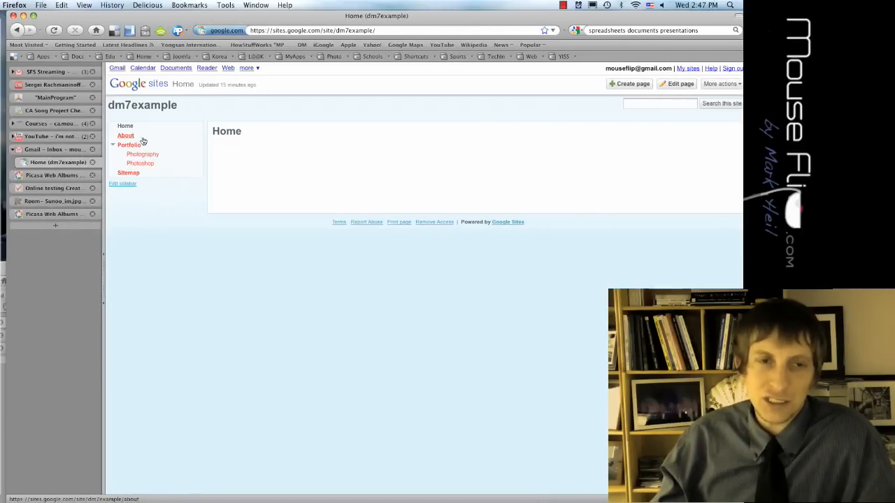
pyautogui.click(17, 30)
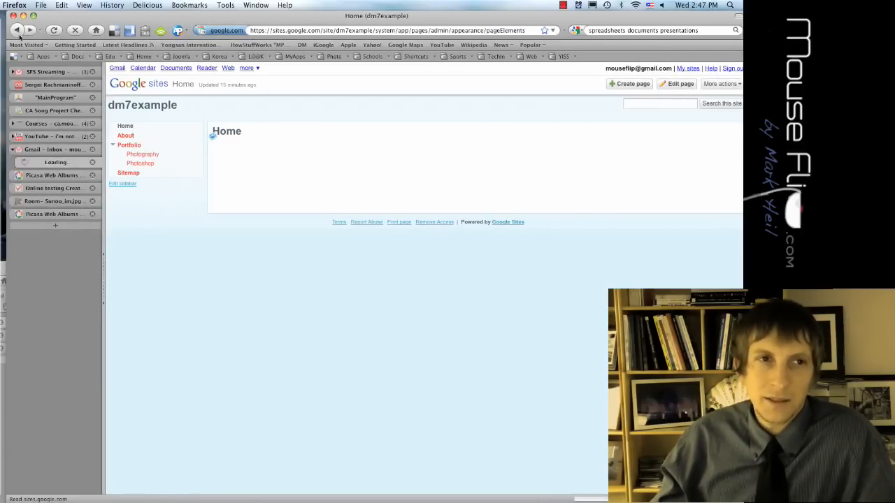
pyautogui.click(214, 150)
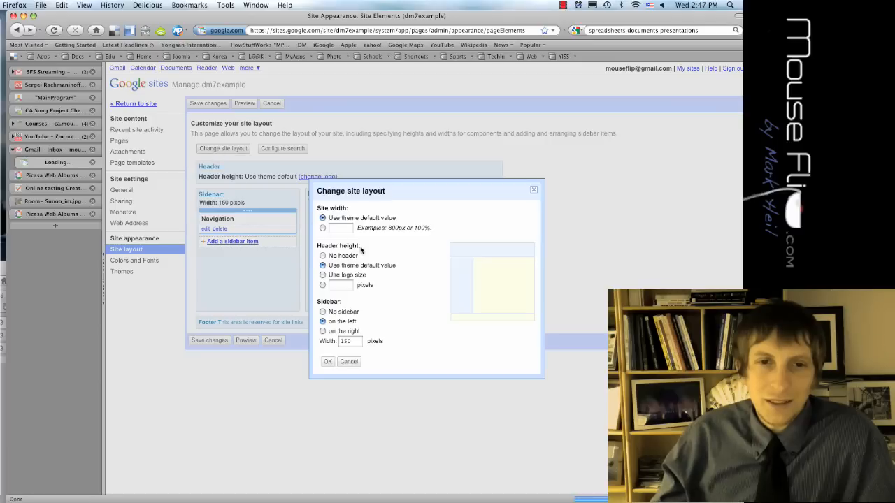
pyautogui.click(331, 227)
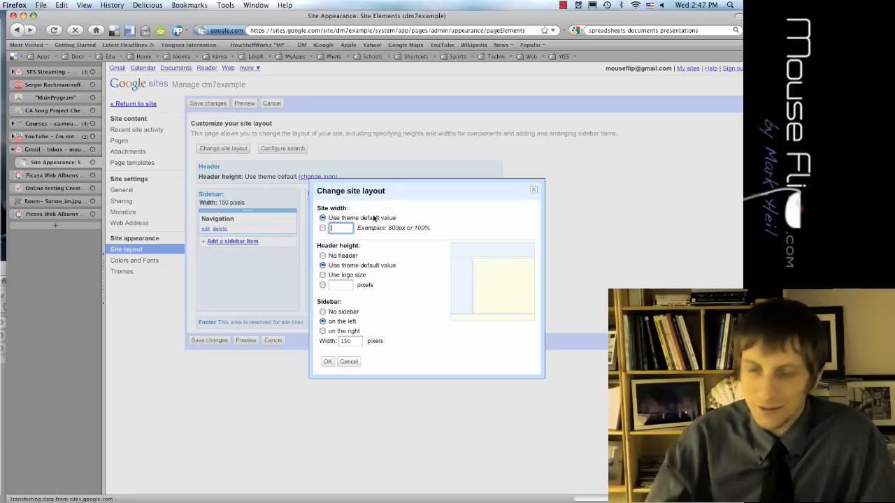
pyautogui.click(322, 228)
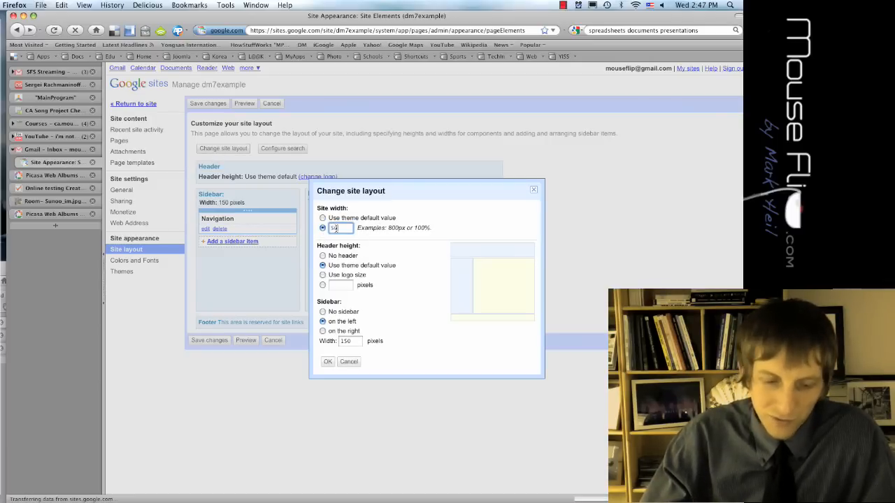
pyautogui.click(327, 362)
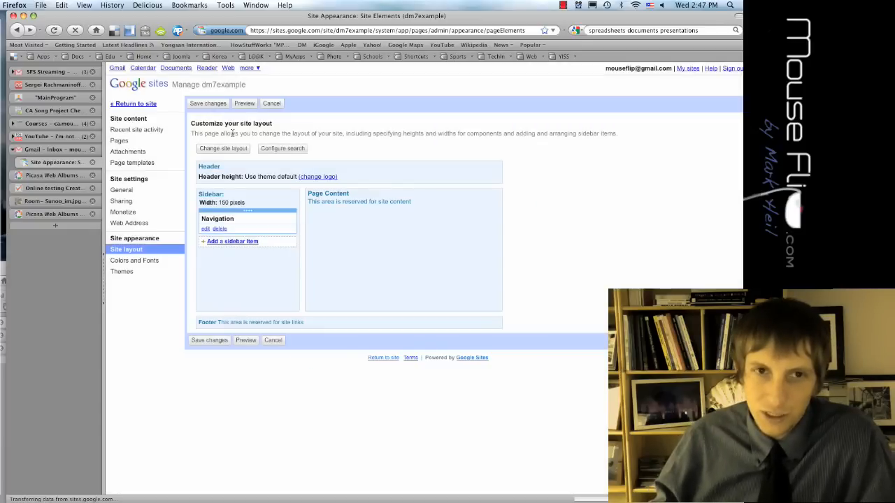
pyautogui.click(208, 104)
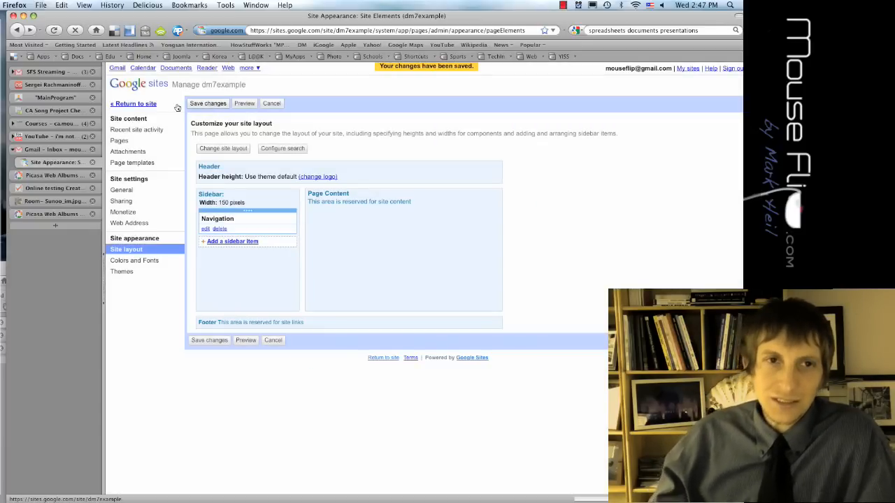
pyautogui.click(153, 106)
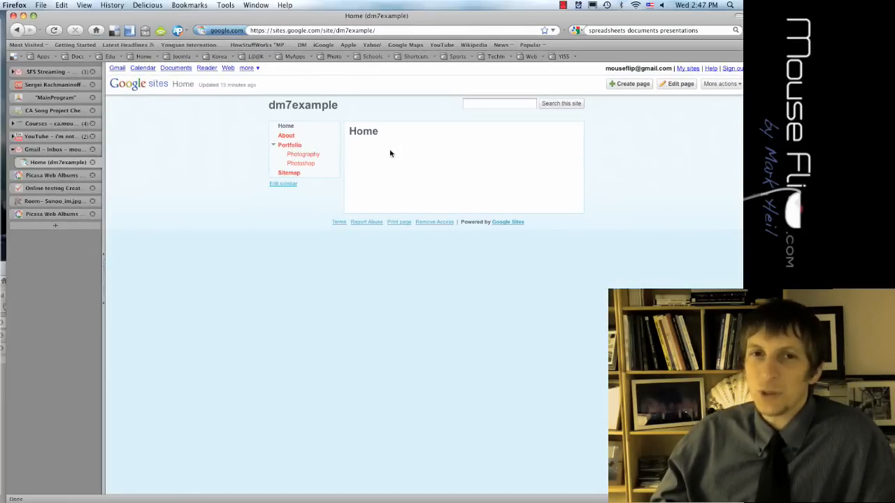
# - Set the custom site width to 60% in the site layout settings and save the changes
pyautogui.click(17, 29)
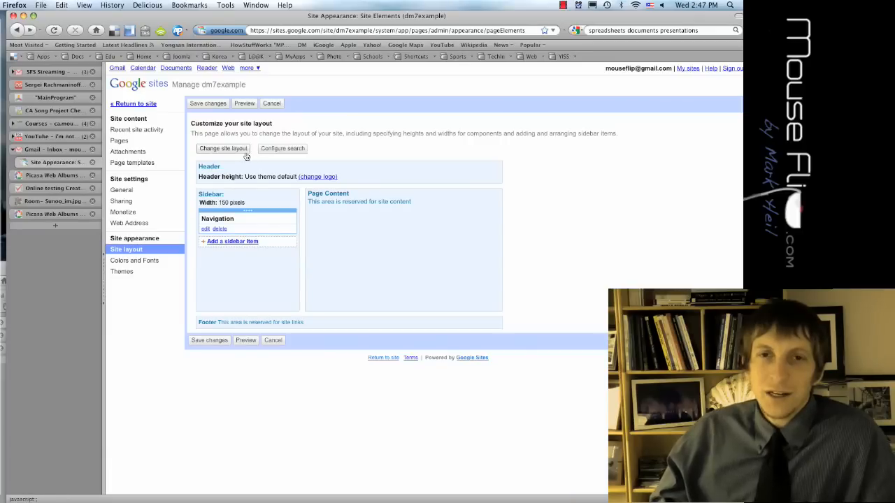
pyautogui.click(228, 153)
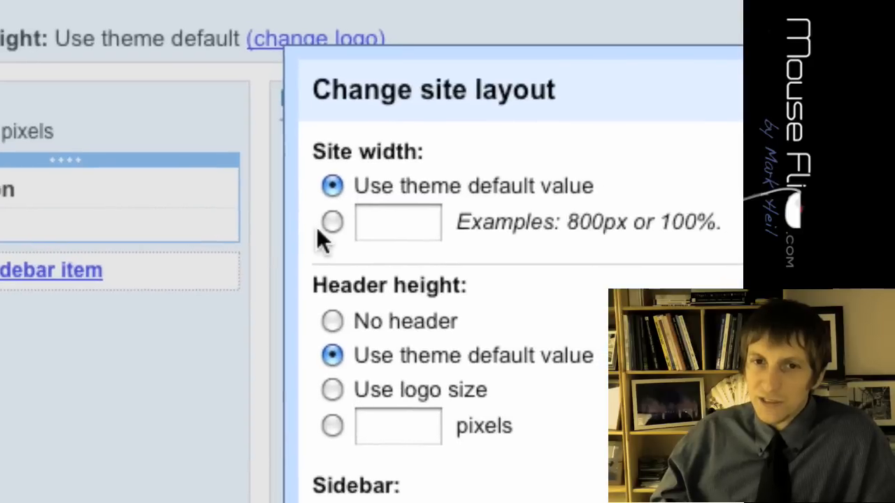
pyautogui.click(319, 227)
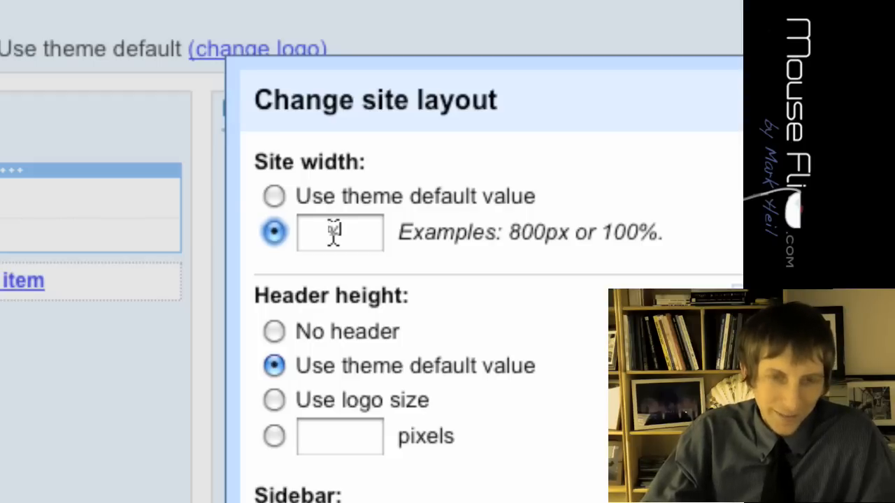
pyautogui.click(333, 233)
pyautogui.write('60%')
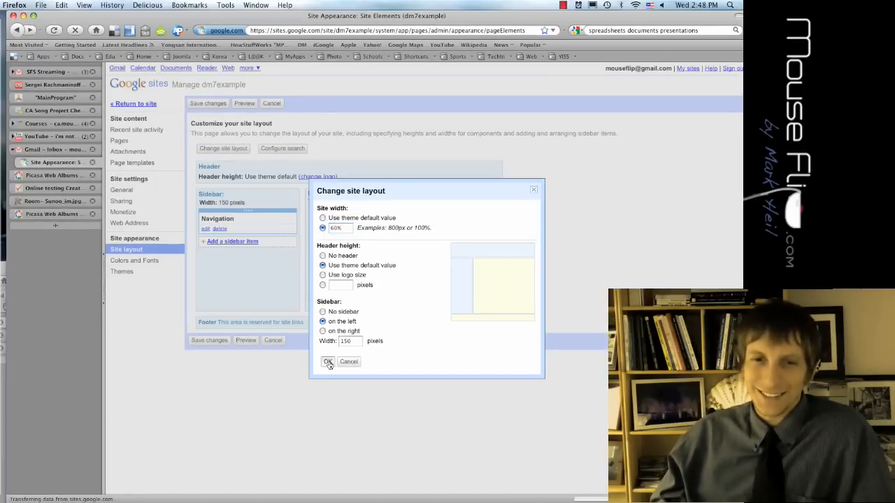
pyautogui.click(328, 441)
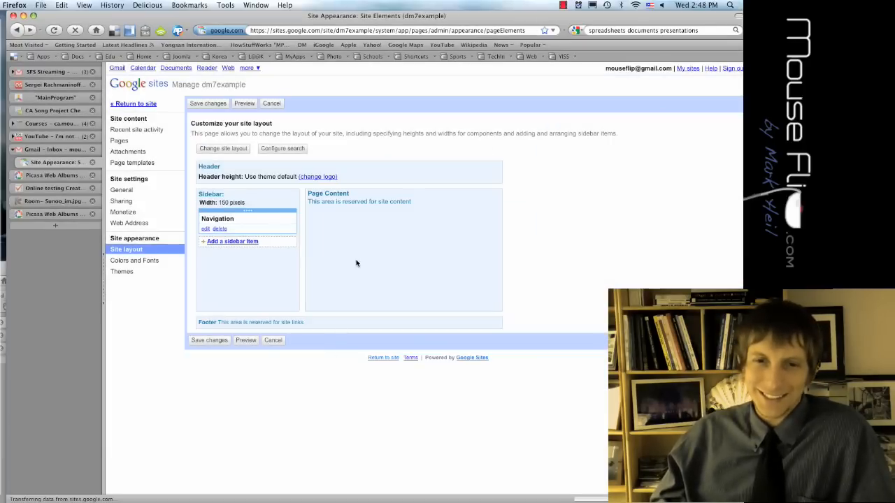
pyautogui.click(209, 340)
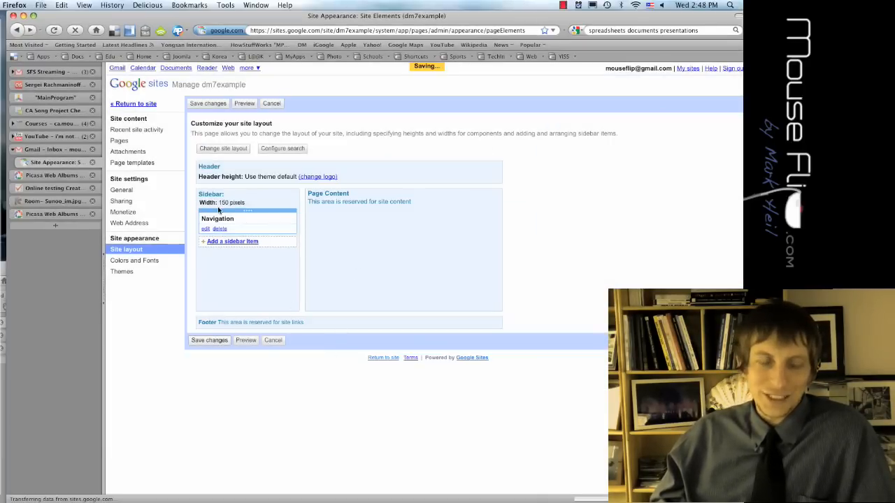
# - Open the site's Colors and Fonts settings
pyautogui.click(151, 263)
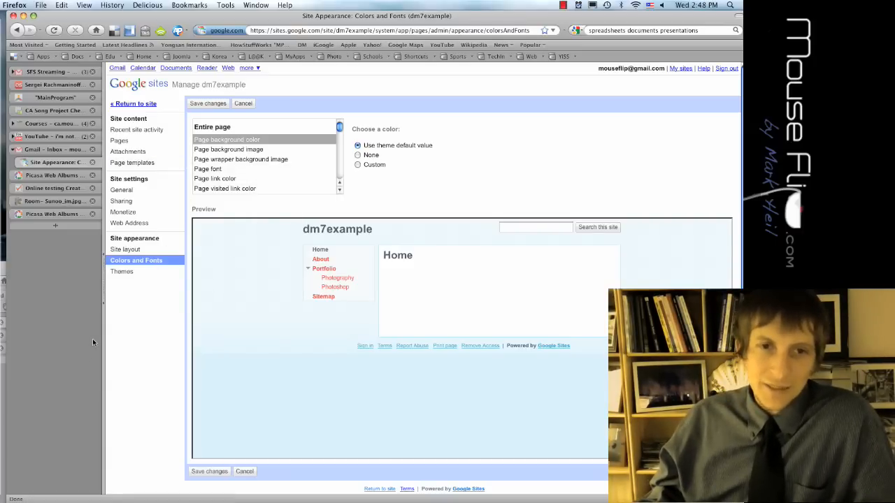
# - Switch to Photoshop and create a blank 256 × 105 pixel RGB document with a white background
pyautogui.click(7, 365)
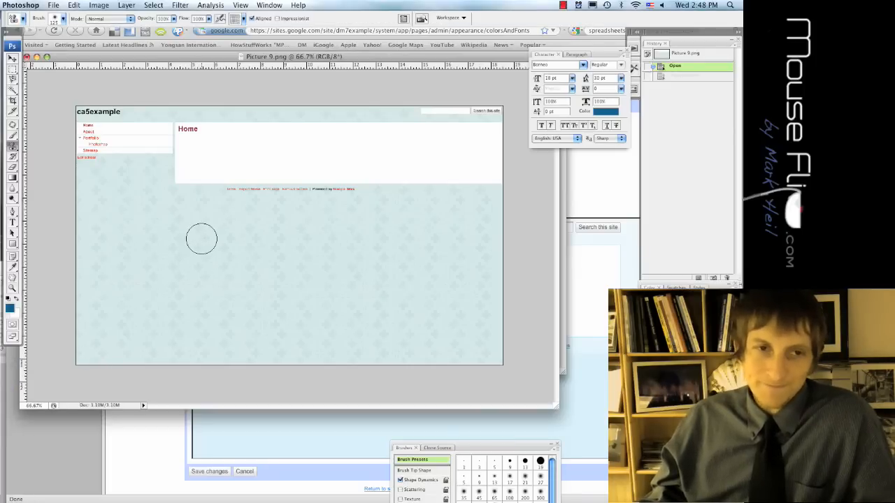
pyautogui.moveTo(155, 58); pyautogui.dragTo(181, 386)
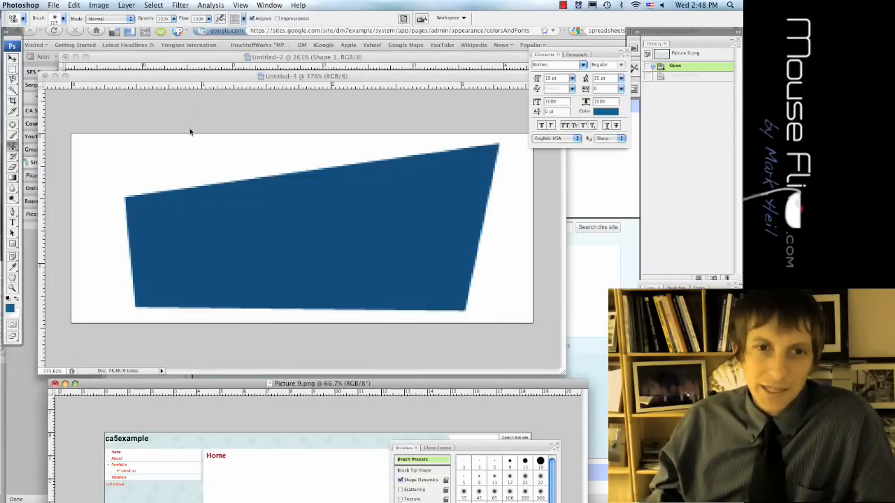
pyautogui.moveTo(199, 76)
pyautogui.mouseDown()
pyautogui.moveTo(228, 219)
pyautogui.moveTo(196, 60)
pyautogui.moveTo(197, 75)
pyautogui.mouseUp()
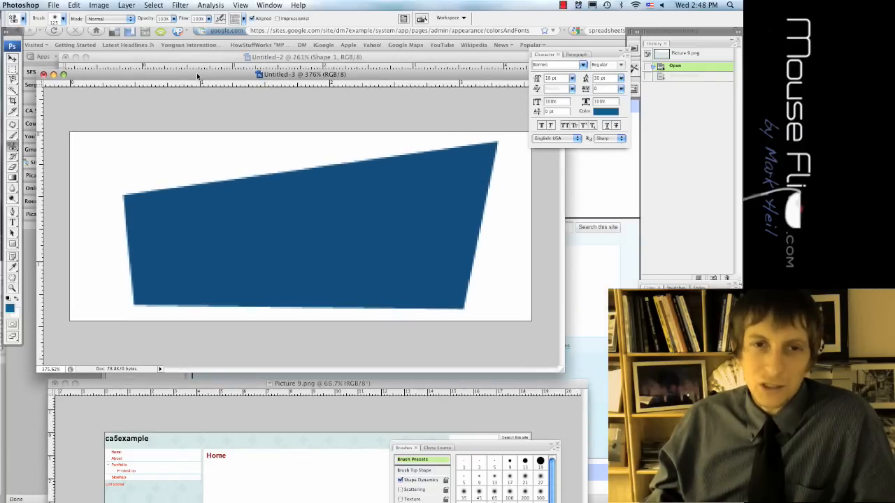
pyautogui.press('super+n')
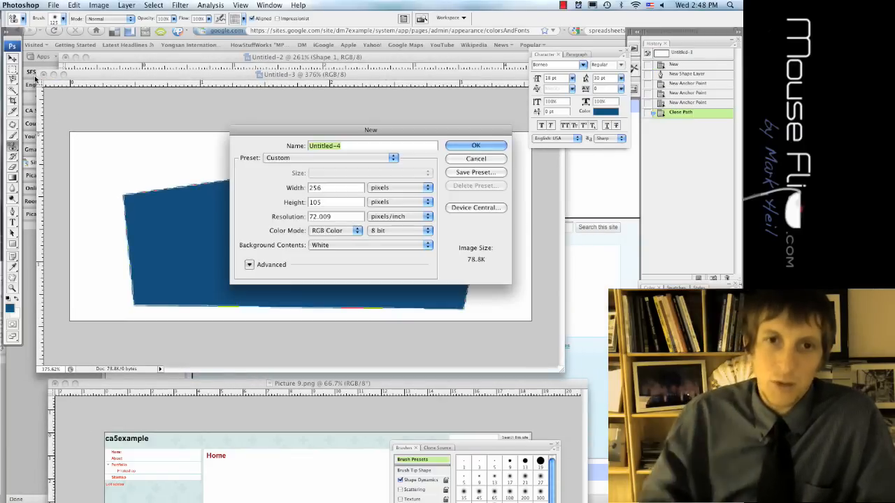
pyautogui.press('Return')
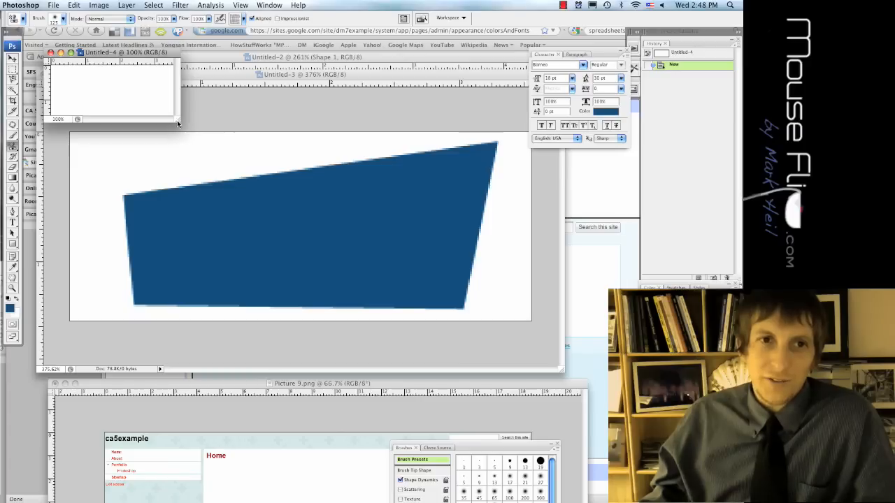
pyautogui.moveTo(177, 124); pyautogui.dragTo(561, 330)
pyautogui.scroll(10, 382, 231)
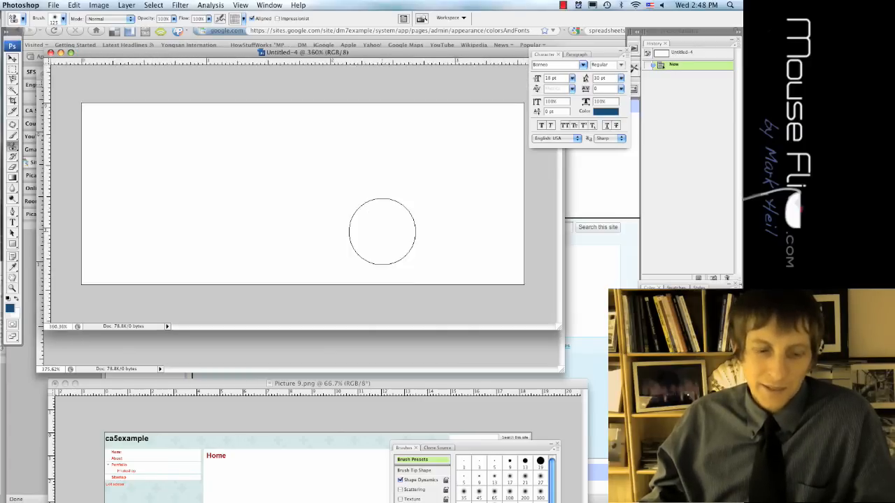
pyautogui.scroll(-3, 381, 232)
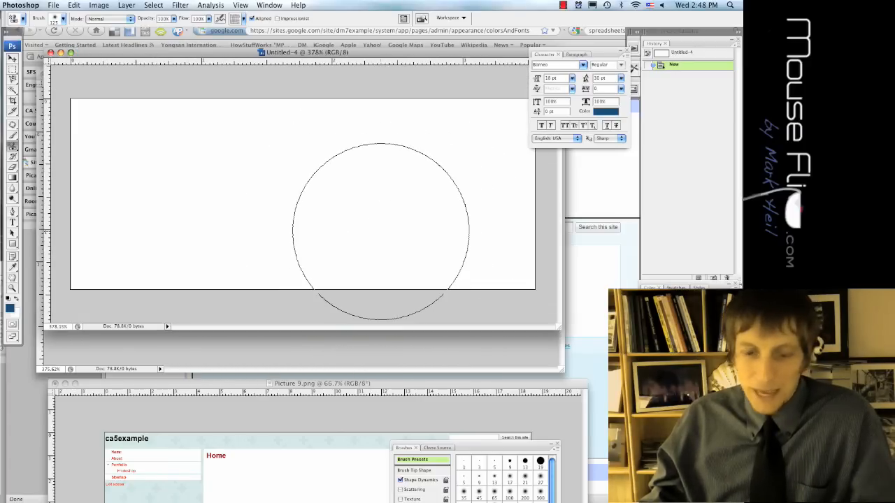
# - Draw a slanted four-sided blue banner shape with the Pen tool and start a text area inside it
pyautogui.press('p')
pyautogui.click(126, 156)
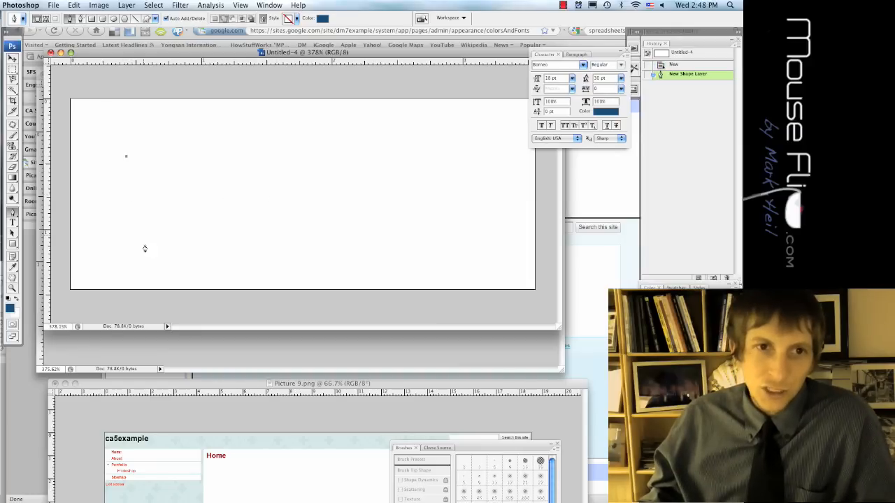
pyautogui.click(143, 274)
pyautogui.click(462, 273)
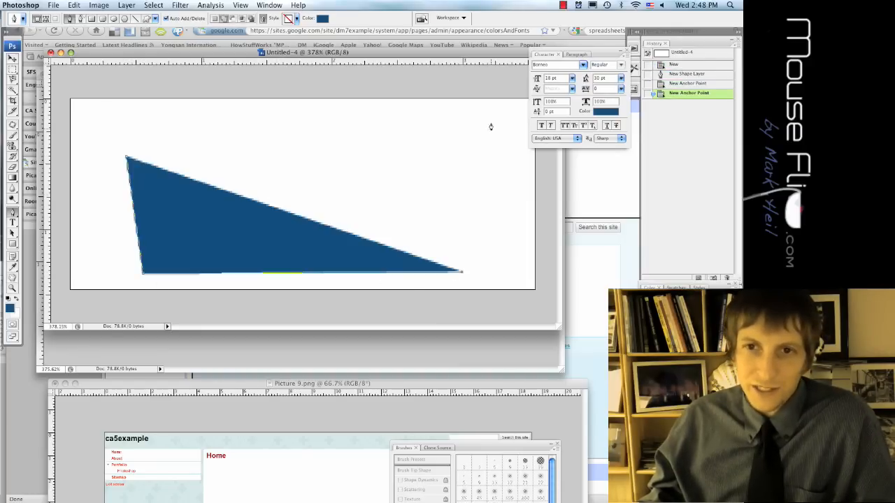
pyautogui.click(494, 107)
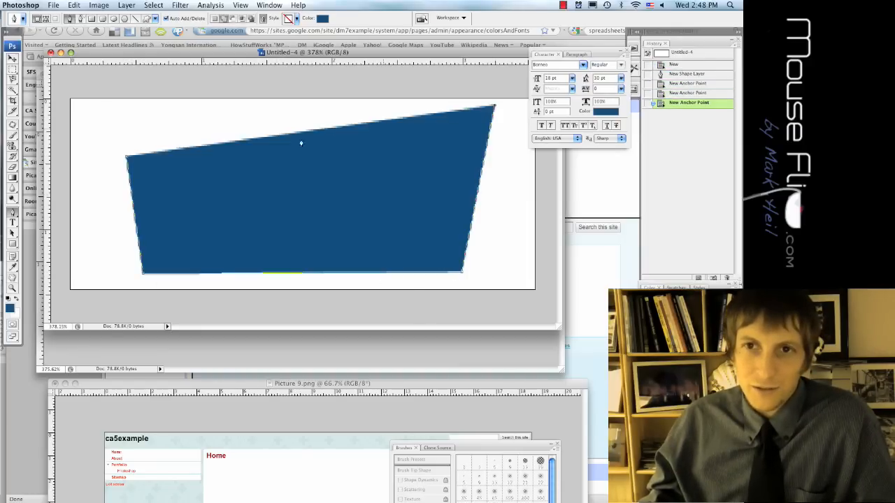
pyautogui.click(126, 158)
pyautogui.press('t')
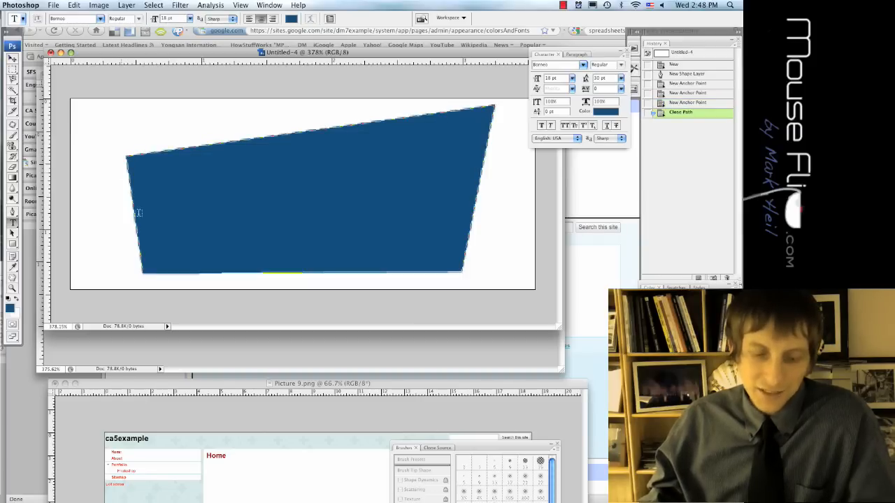
pyautogui.click(185, 207)
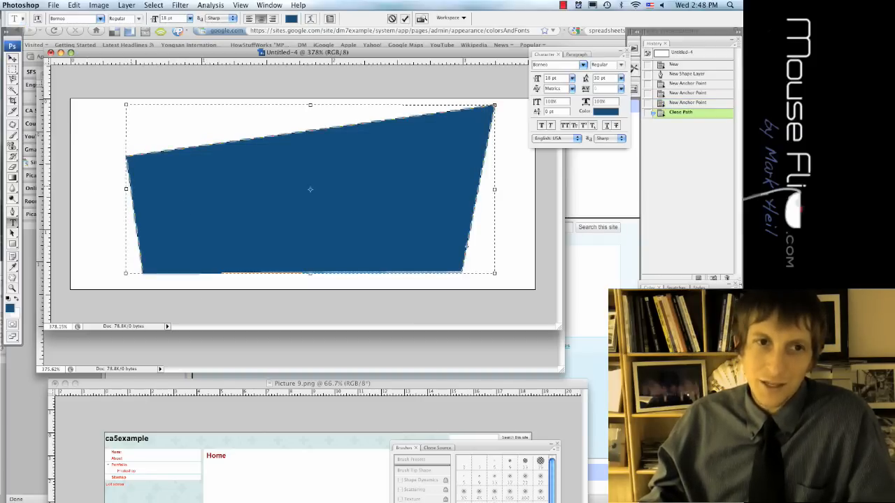
# - Close the new banner document without saving and bring the finished portfolio banner in Untitled-2 to the front
pyautogui.moveTo(171, 54); pyautogui.dragTo(287, 430)
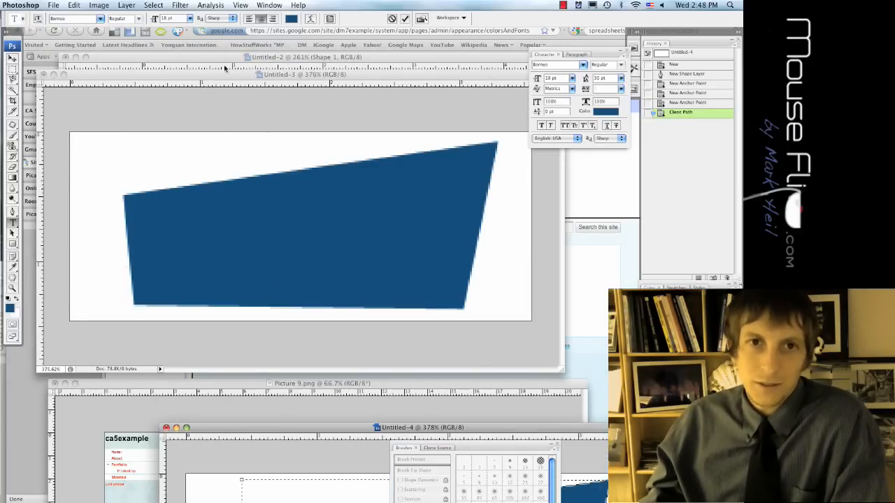
pyautogui.moveTo(415, 438); pyautogui.dragTo(346, 171)
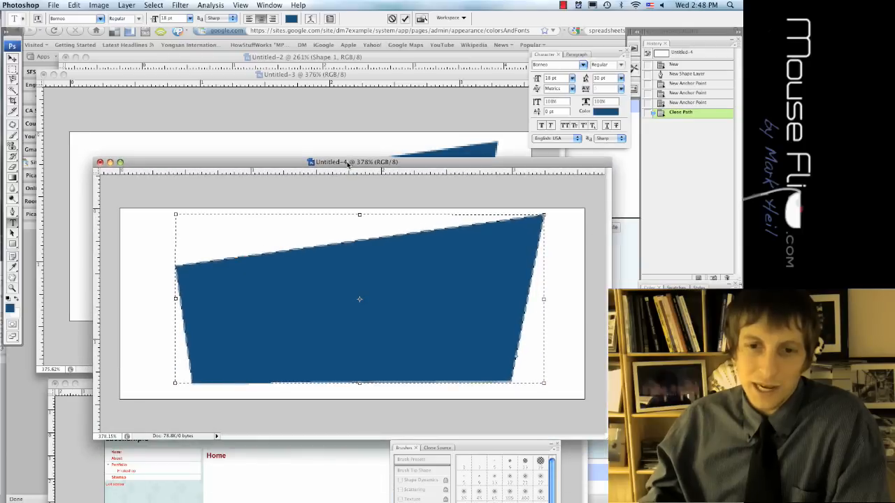
pyautogui.press('super+w')
pyautogui.click(336, 149)
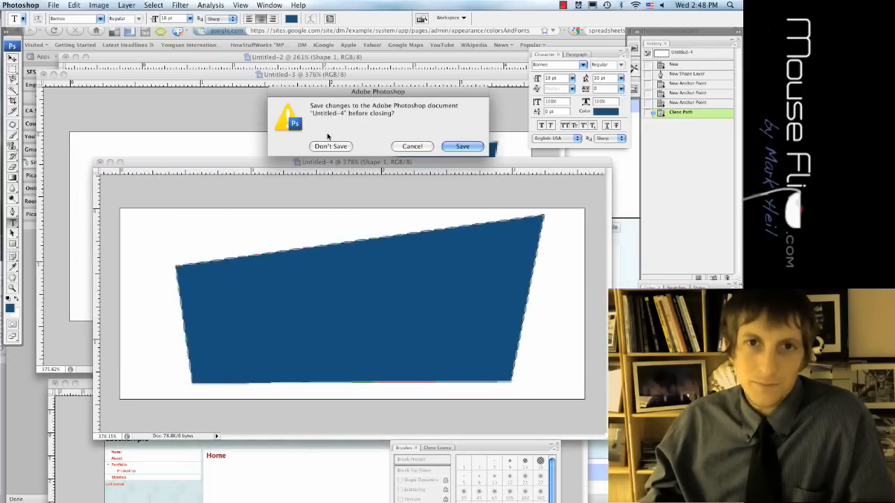
pyautogui.click(330, 146)
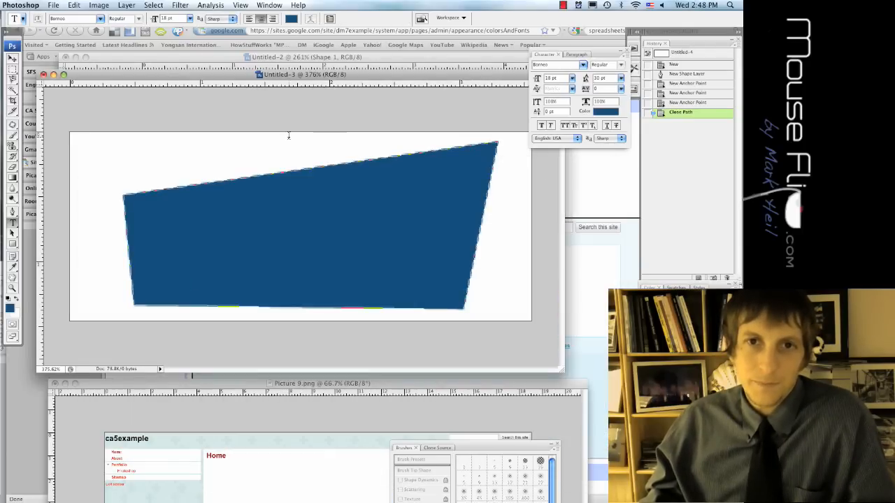
pyautogui.click(245, 62)
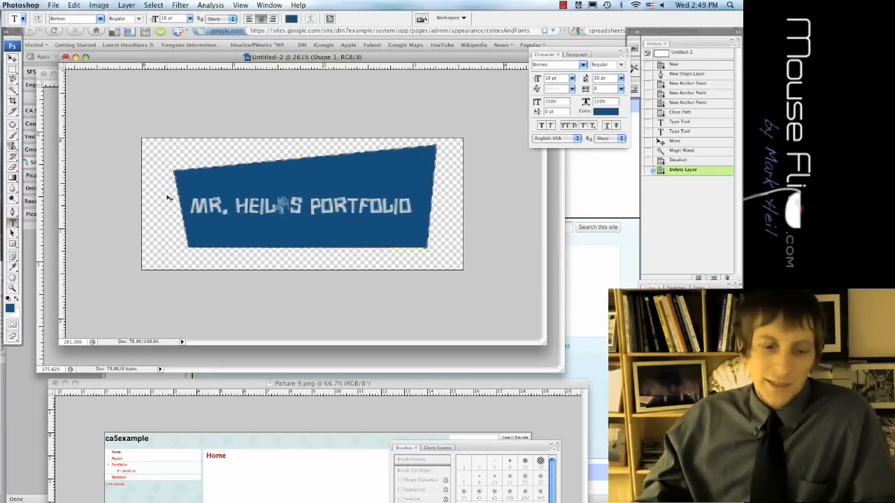
# - Switch back to Firefox and look through the site header and content area entries in Colors and Fonts
pyautogui.press('super+Tab')
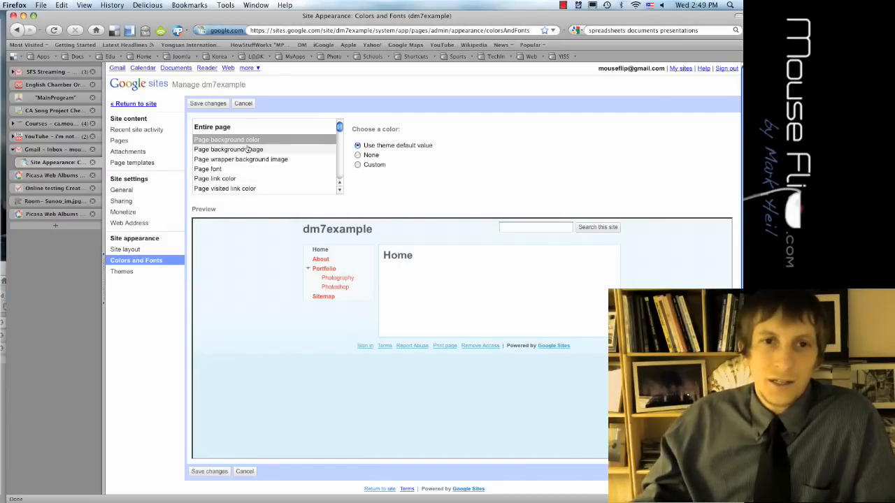
pyautogui.scroll(-3, 252, 154)
pyautogui.scroll(-3, 248, 153)
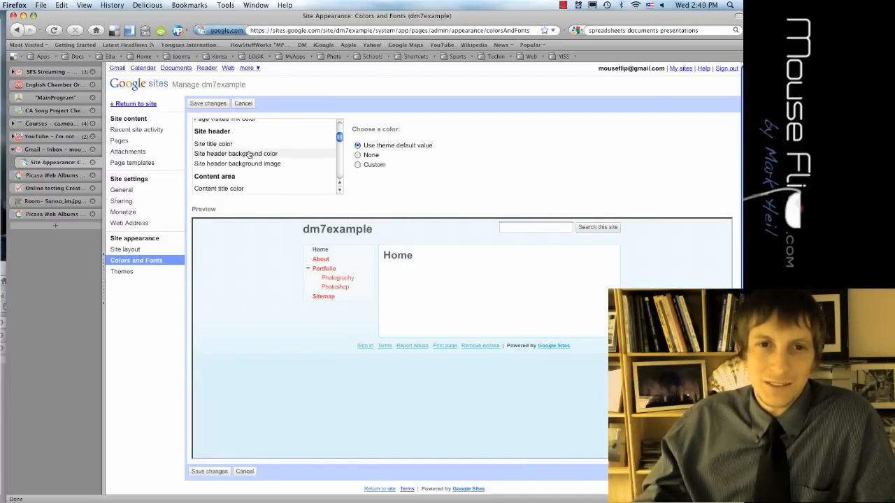
pyautogui.scroll(-1, 249, 154)
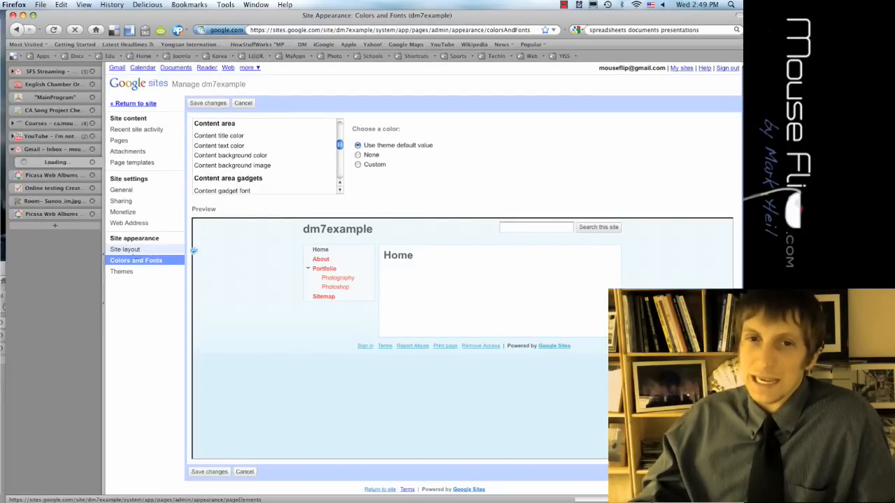
# - Open the site logo configuration from the site layout settings and start browsing for a custom logo file
pyautogui.click(125, 249)
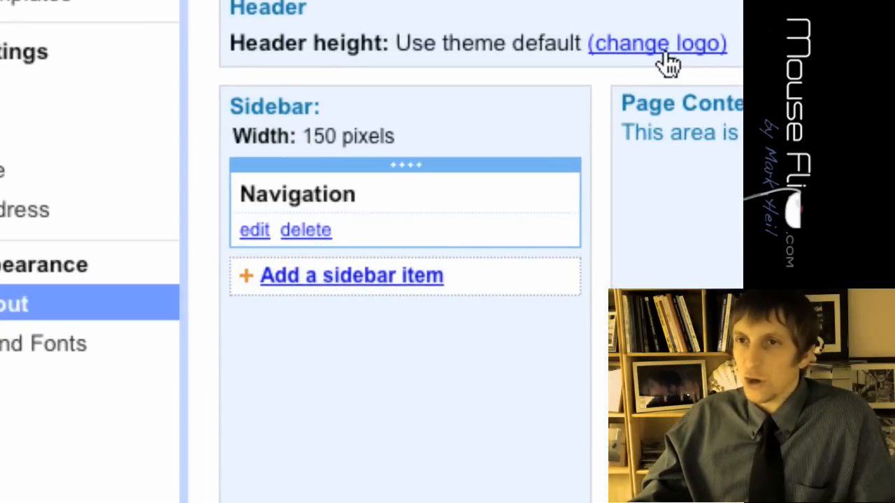
pyautogui.click(666, 44)
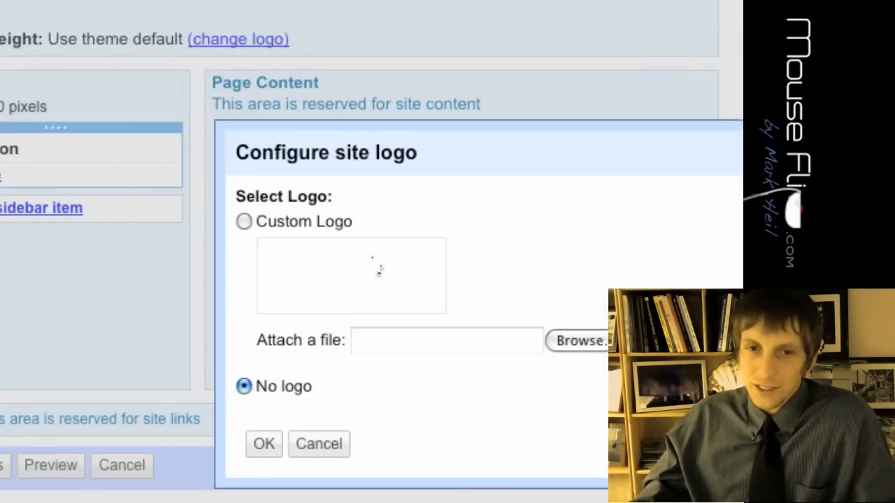
pyautogui.click(565, 340)
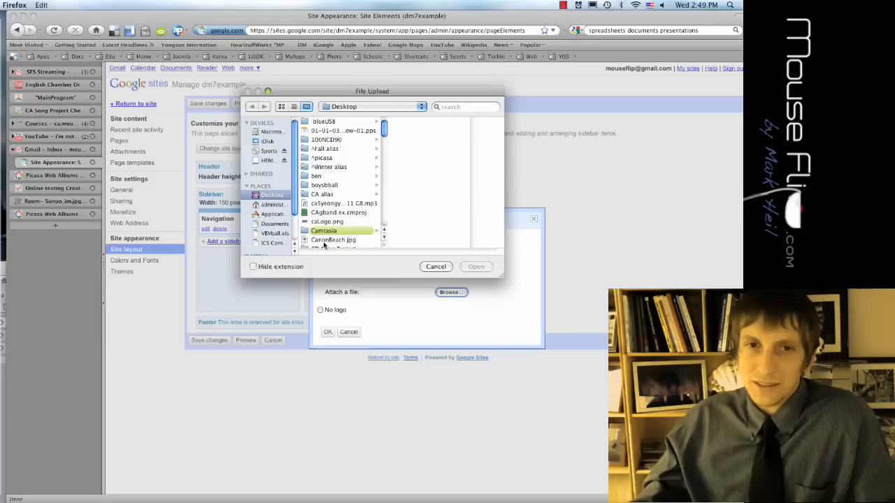
# - Choose caLogo.png from the Desktop as the custom site logo and confirm the logo configuration
pyautogui.scroll(-10, 350, 192)
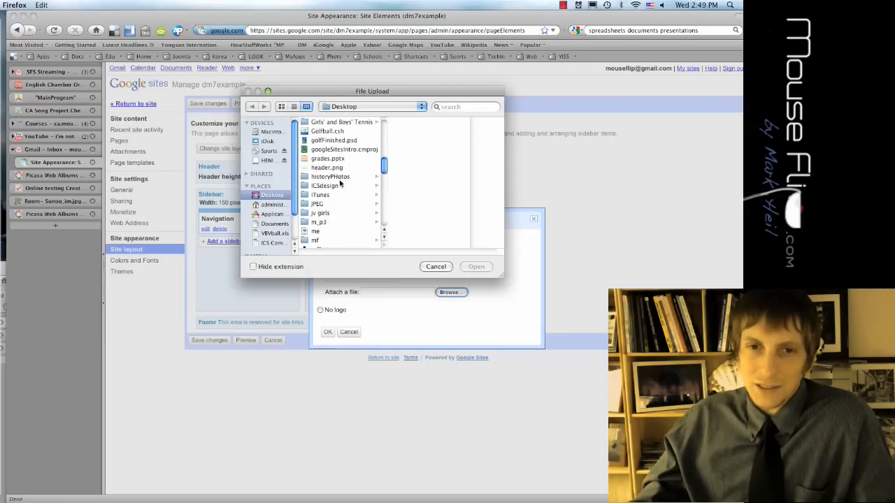
pyautogui.scroll(-8, 340, 183)
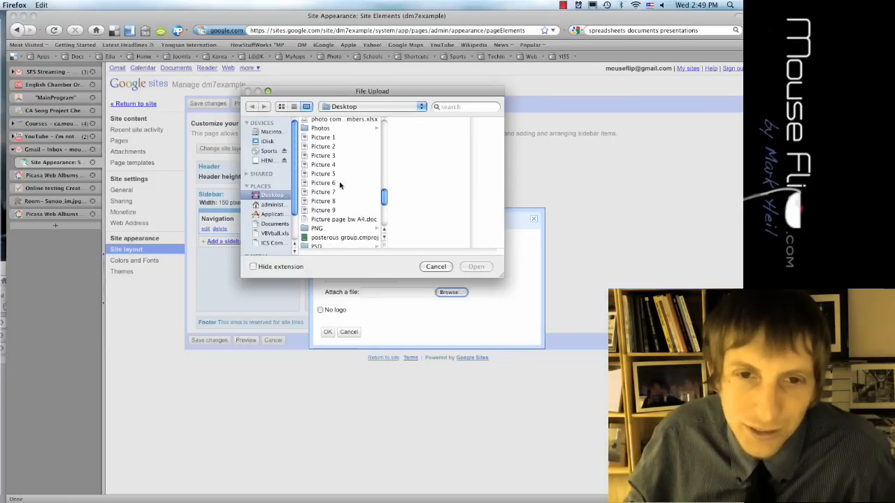
pyautogui.scroll(-3, 341, 184)
pyautogui.scroll(8, 341, 183)
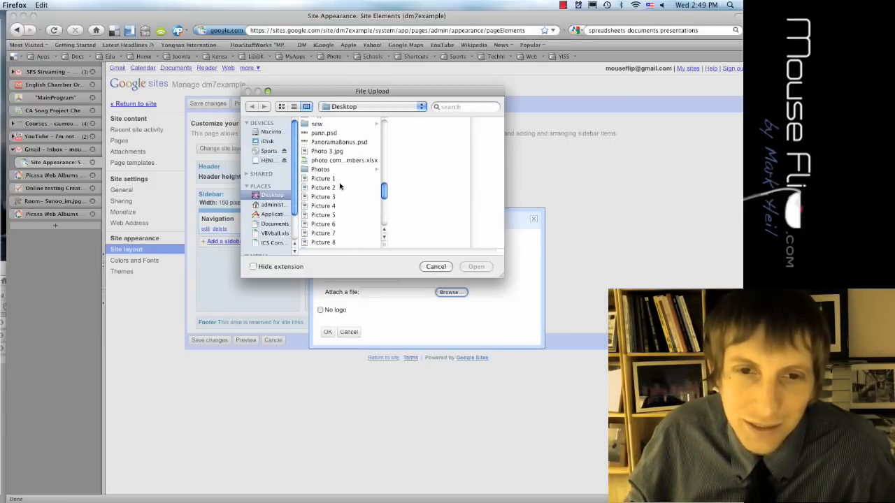
pyautogui.scroll(5, 341, 184)
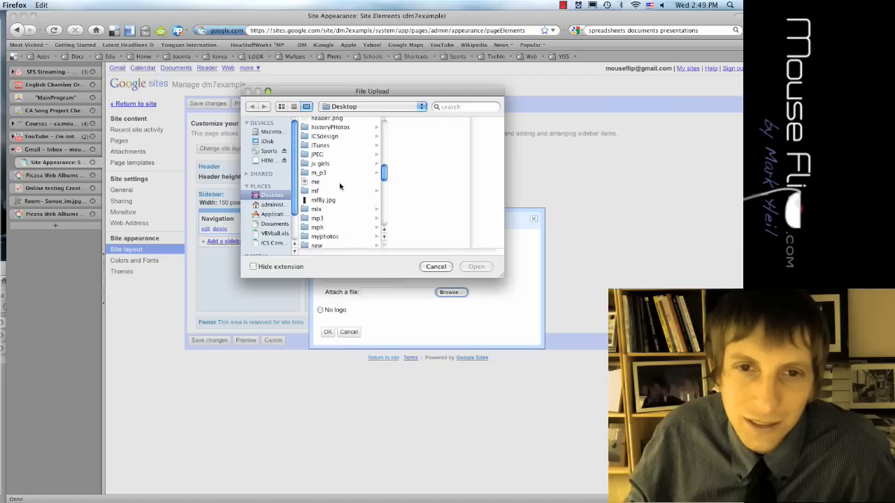
pyautogui.scroll(5, 340, 185)
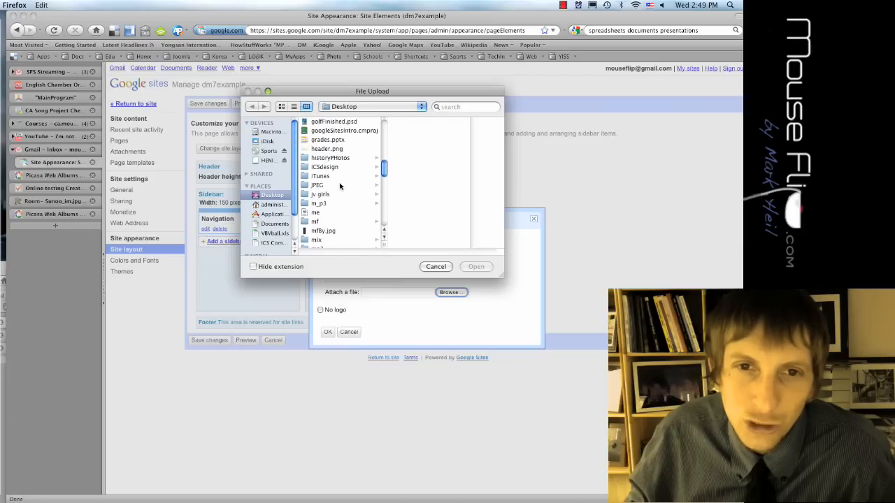
pyautogui.moveTo(1, 1)
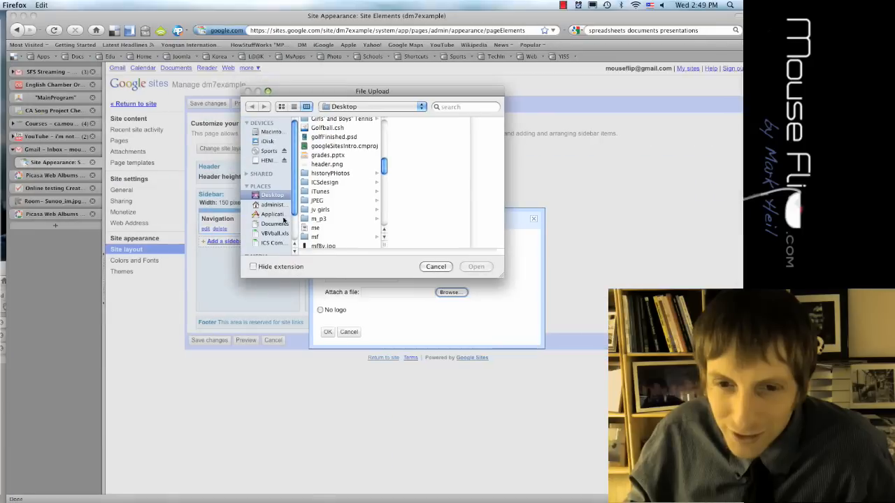
pyautogui.scroll(8, 343, 176)
pyautogui.scroll(-1, 343, 176)
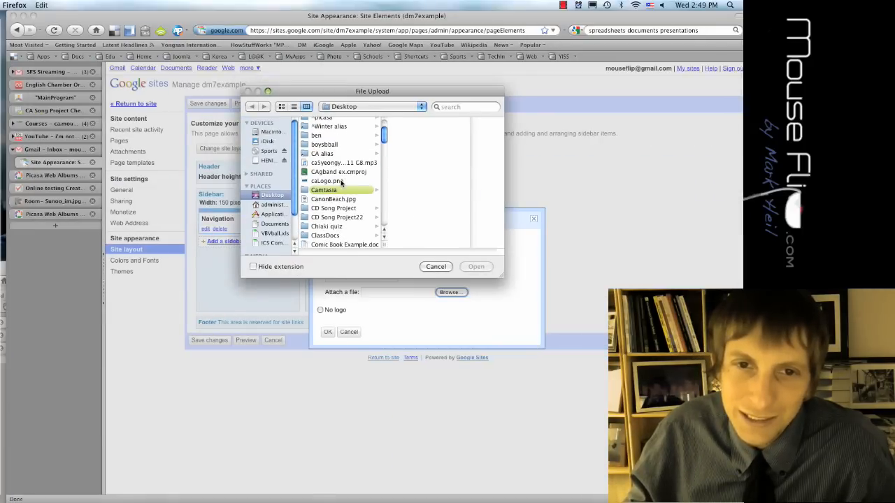
pyautogui.doubleClick(342, 182)
pyautogui.click(327, 332)
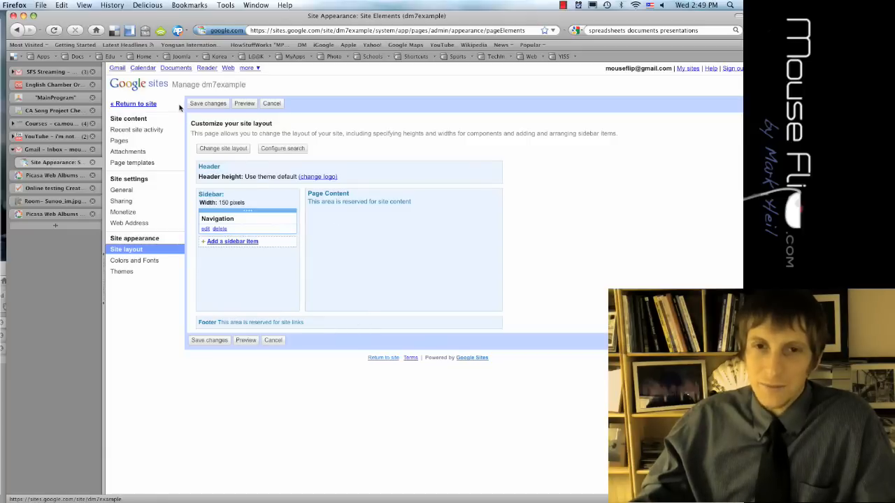
# - Cancel leaving the site layout page and save the layout changes with the custom logo
pyautogui.click(145, 105)
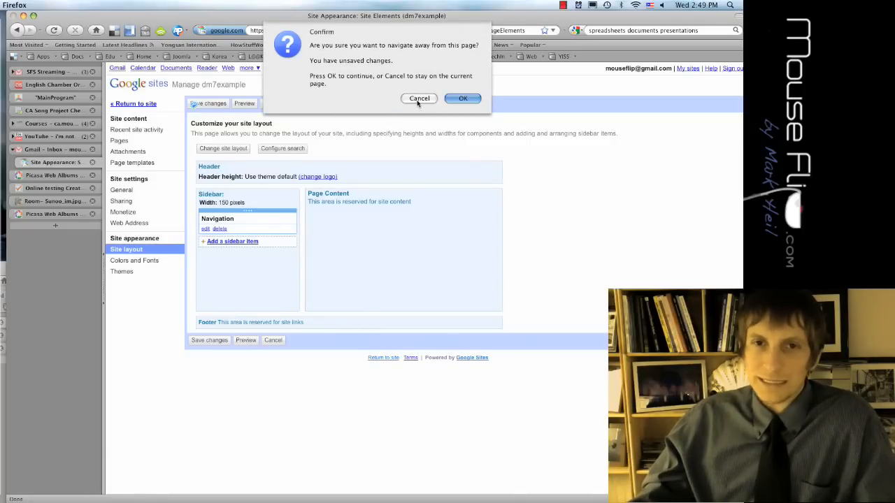
pyautogui.click(419, 98)
pyautogui.rightClick(218, 120)
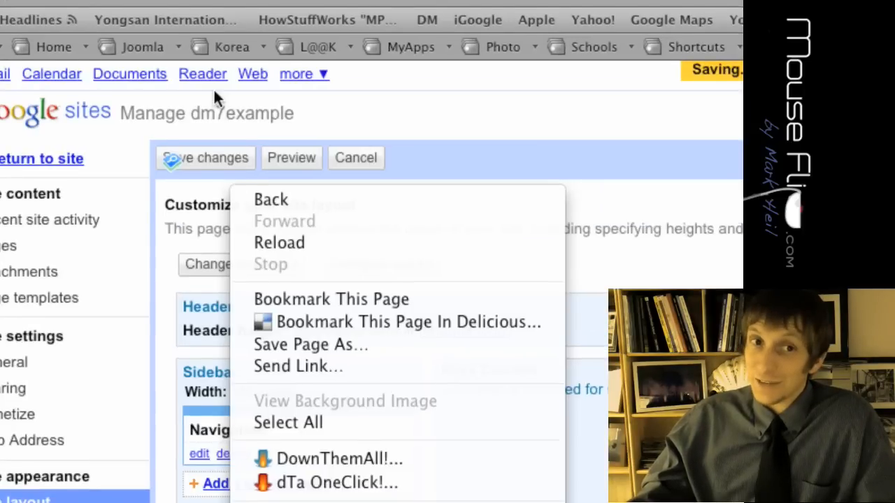
pyautogui.click(182, 105)
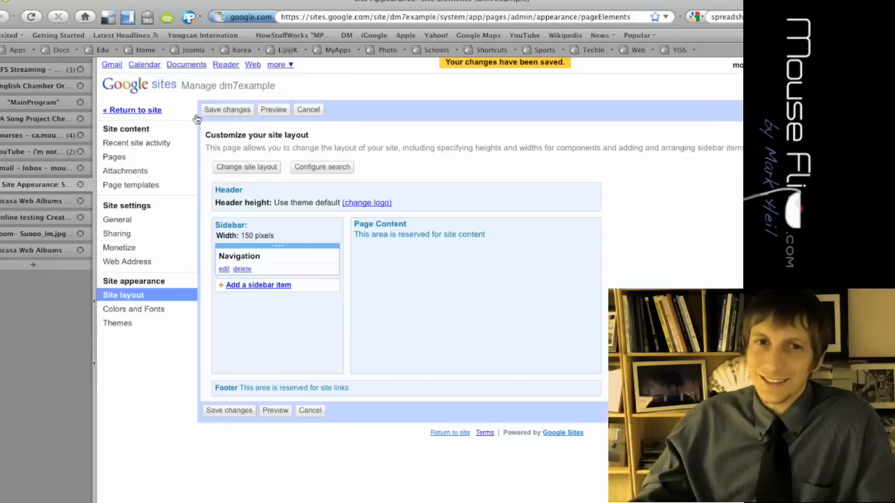